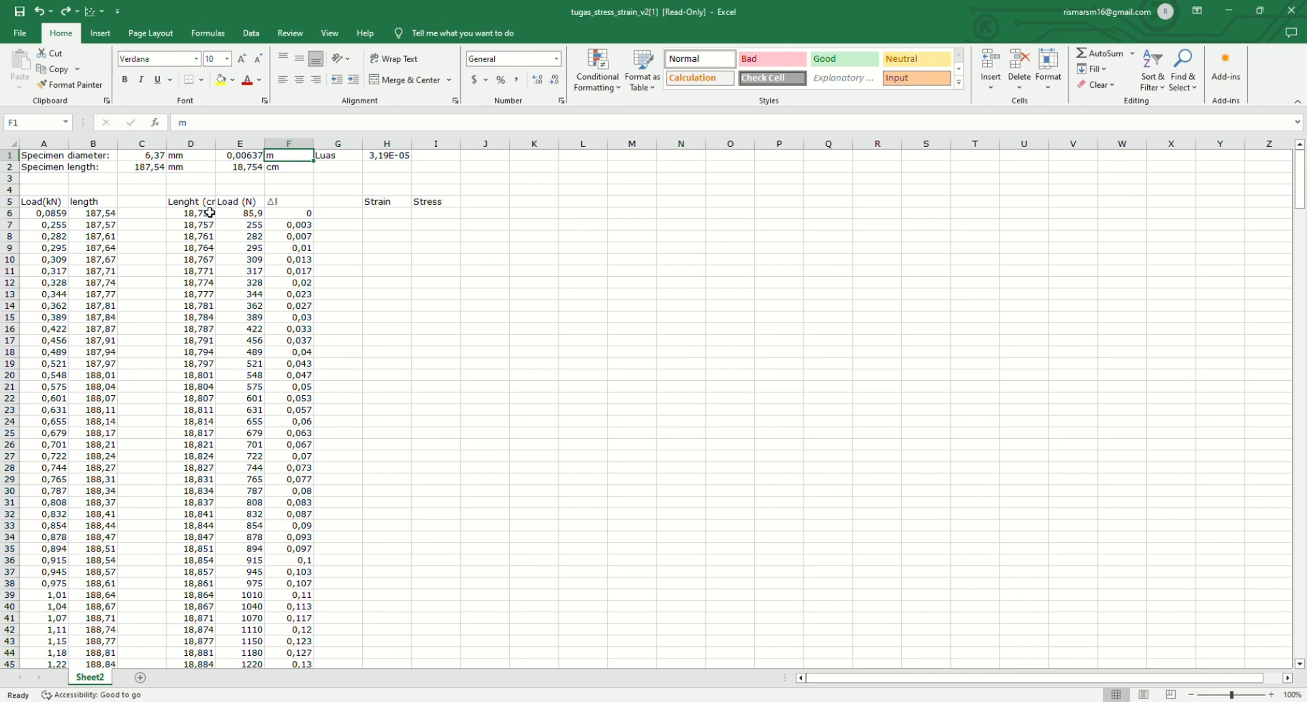
- Review the specimen units, the area formula, the Δl column formulas and the empty Strain and Stress columns
click(397, 217)
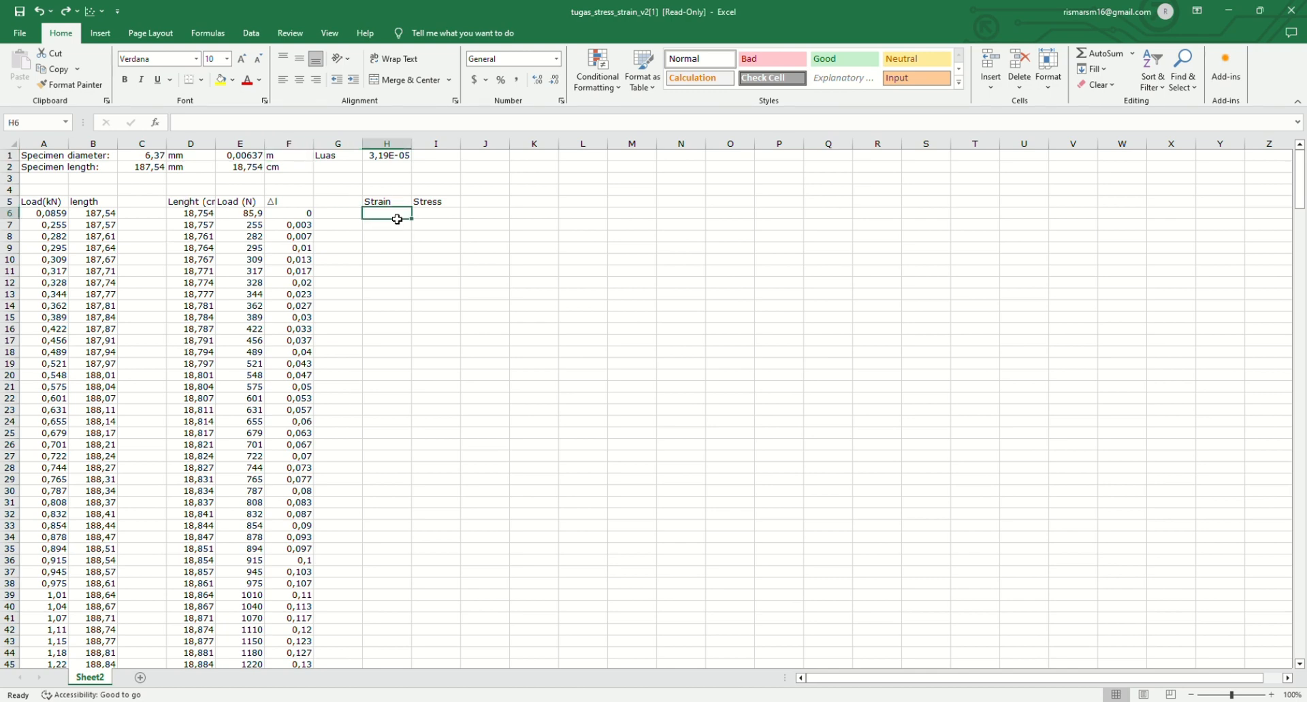
click(430, 216)
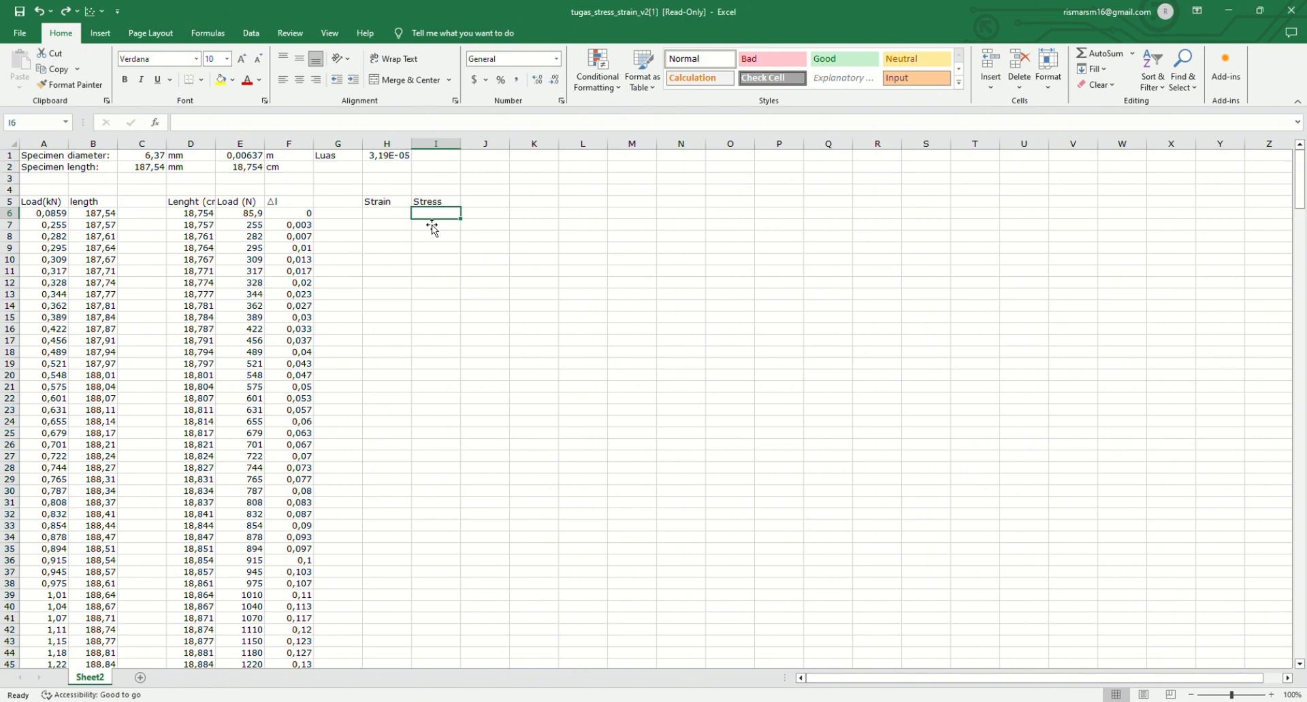
click(182, 168)
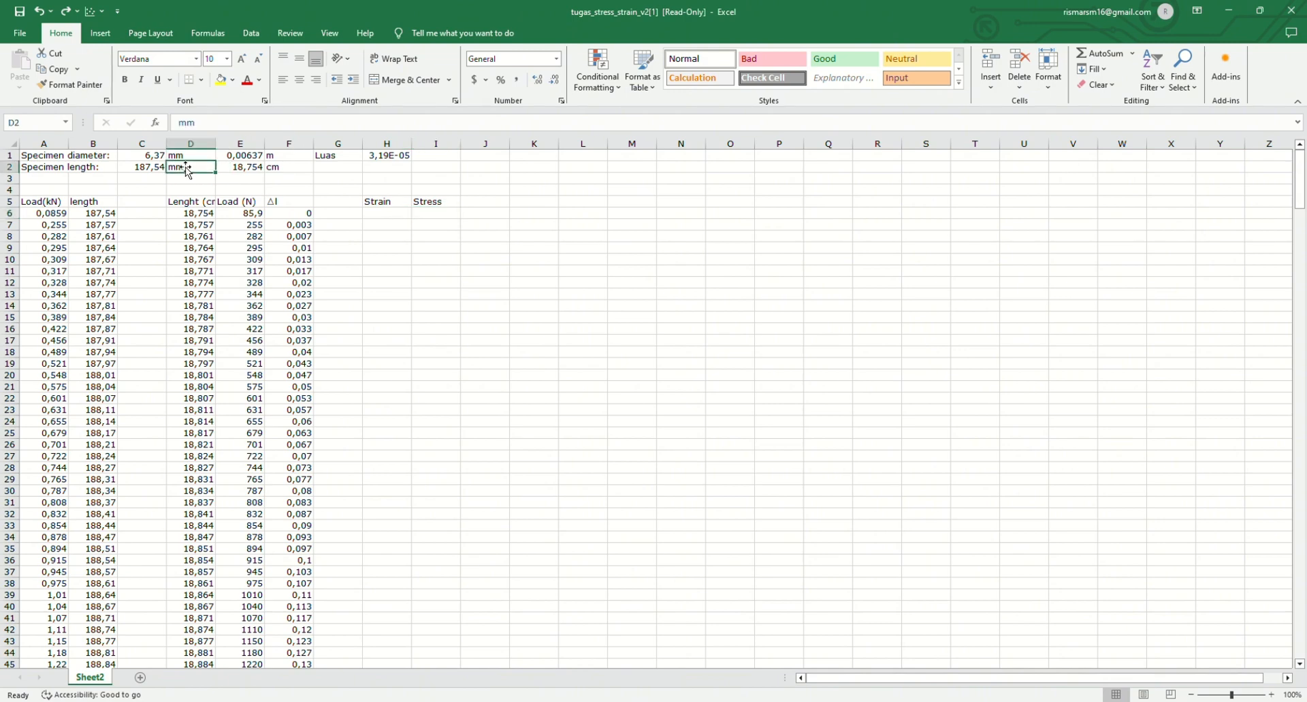
click(183, 158)
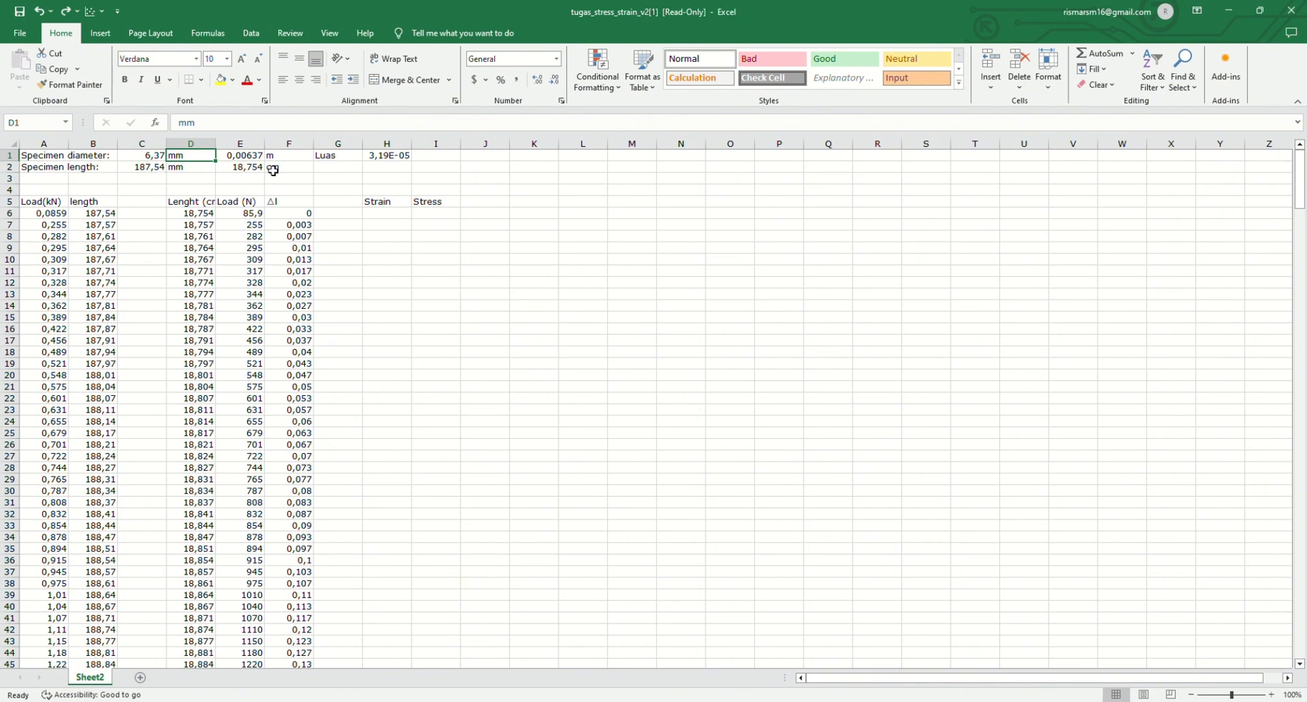
click(300, 249)
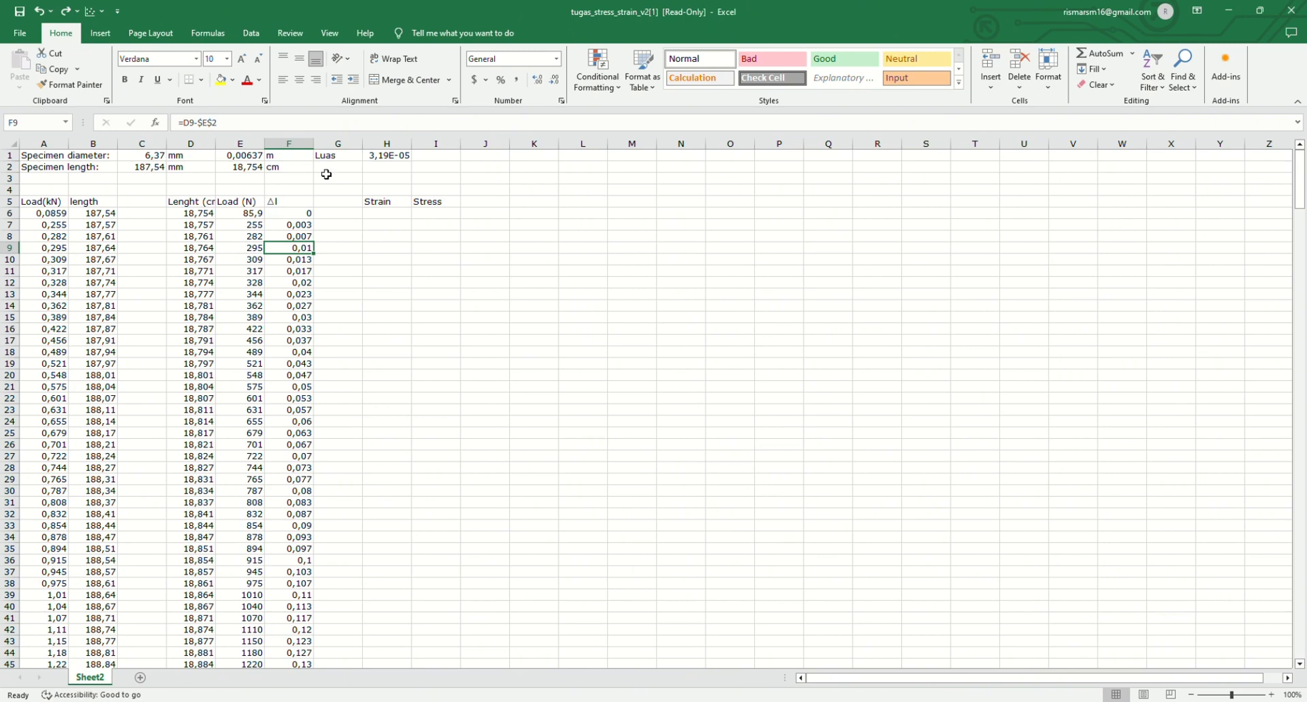
click(388, 158)
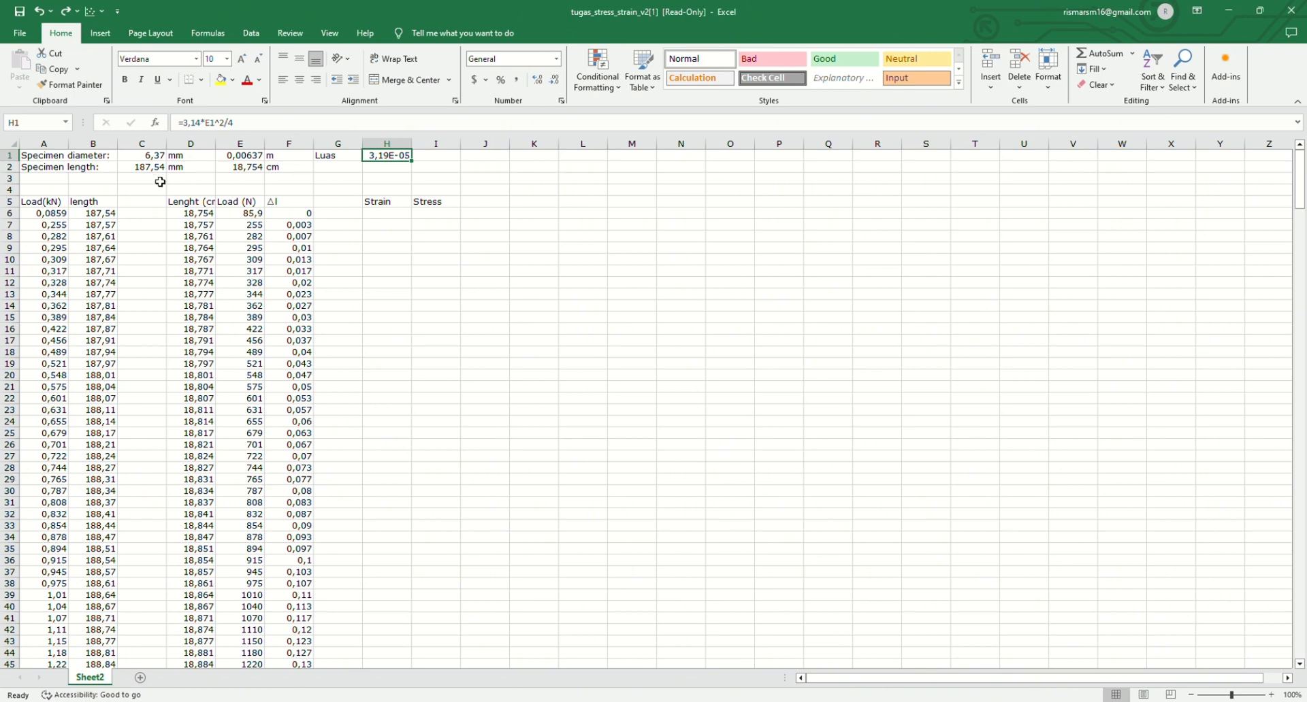
click(295, 214)
click(295, 203)
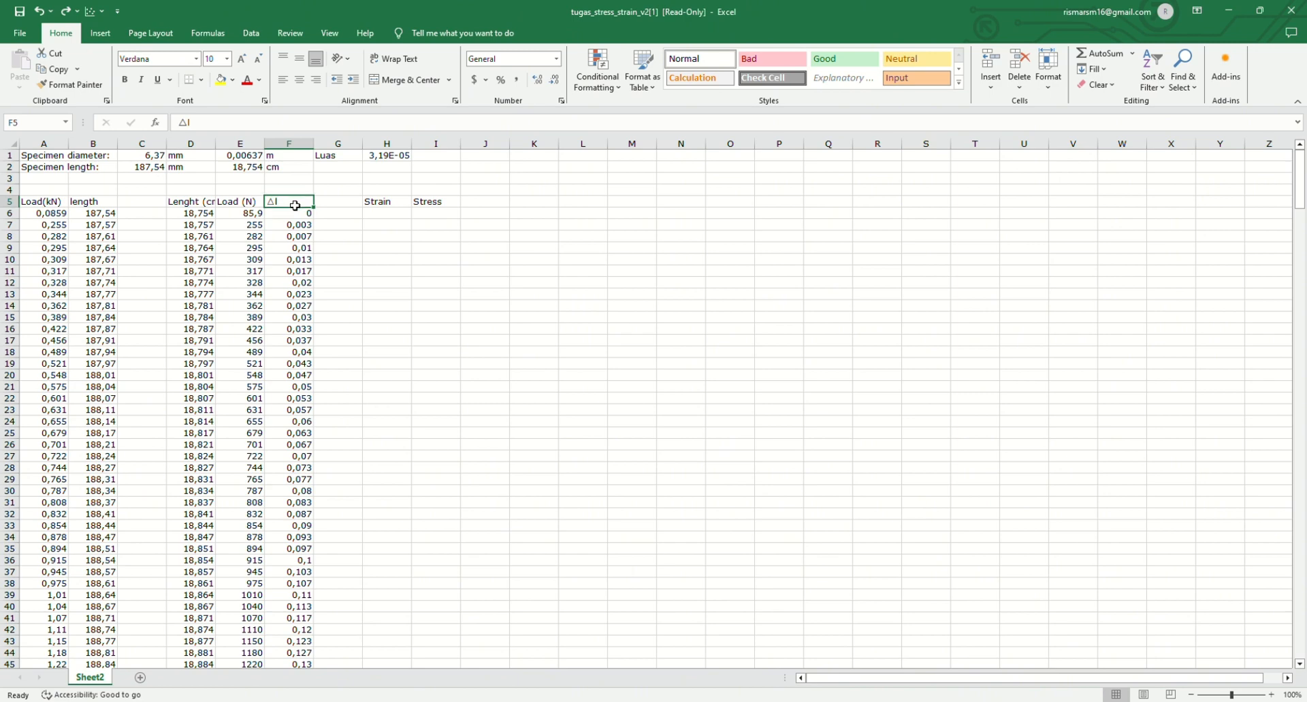
click(291, 215)
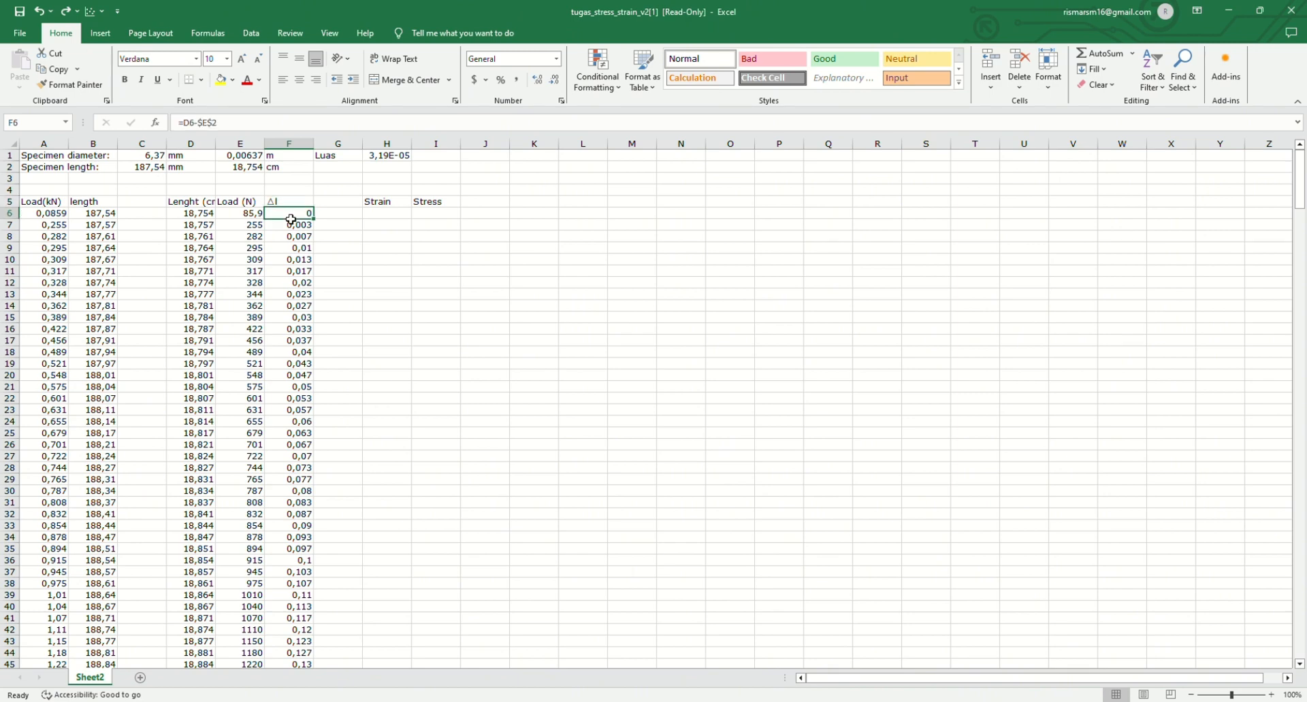
click(305, 238)
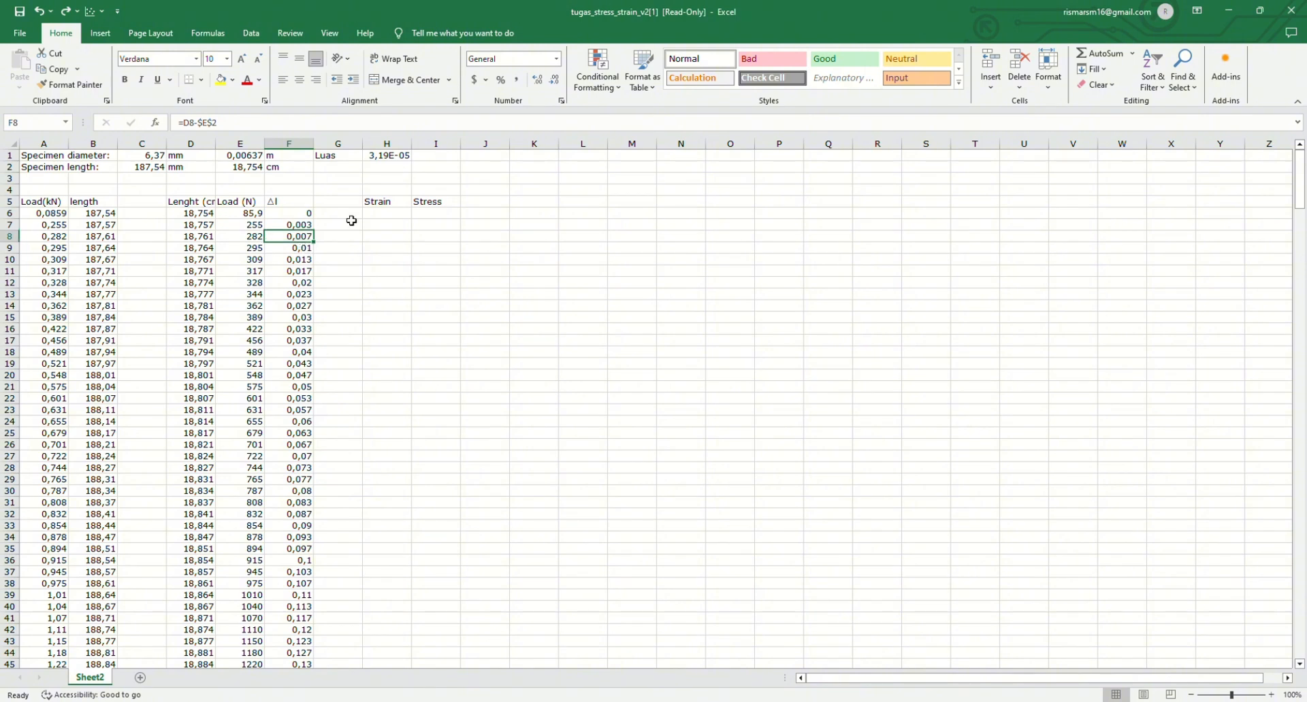
click(381, 218)
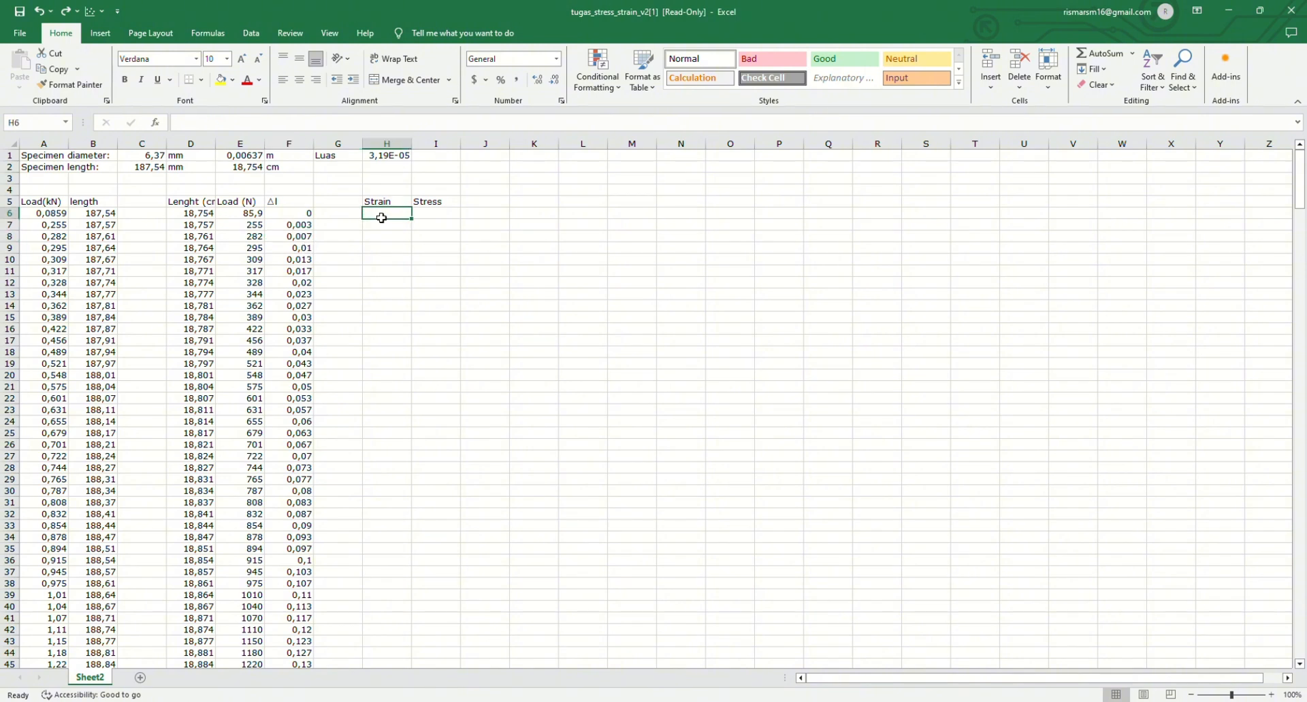
double_click(382, 217)
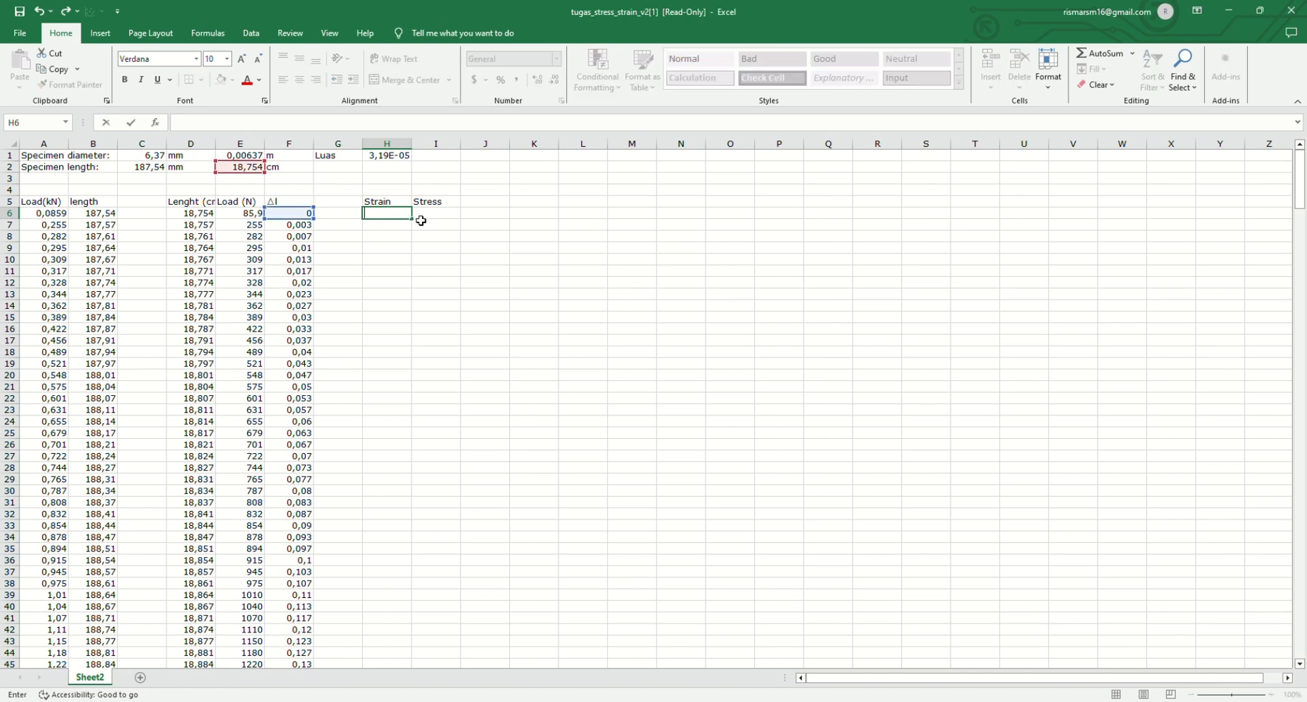
click(421, 218)
- Enter the strain formula =F6/$E$2 in H6, dividing Δl by the fixed specimen length in centimetres
click(406, 217)
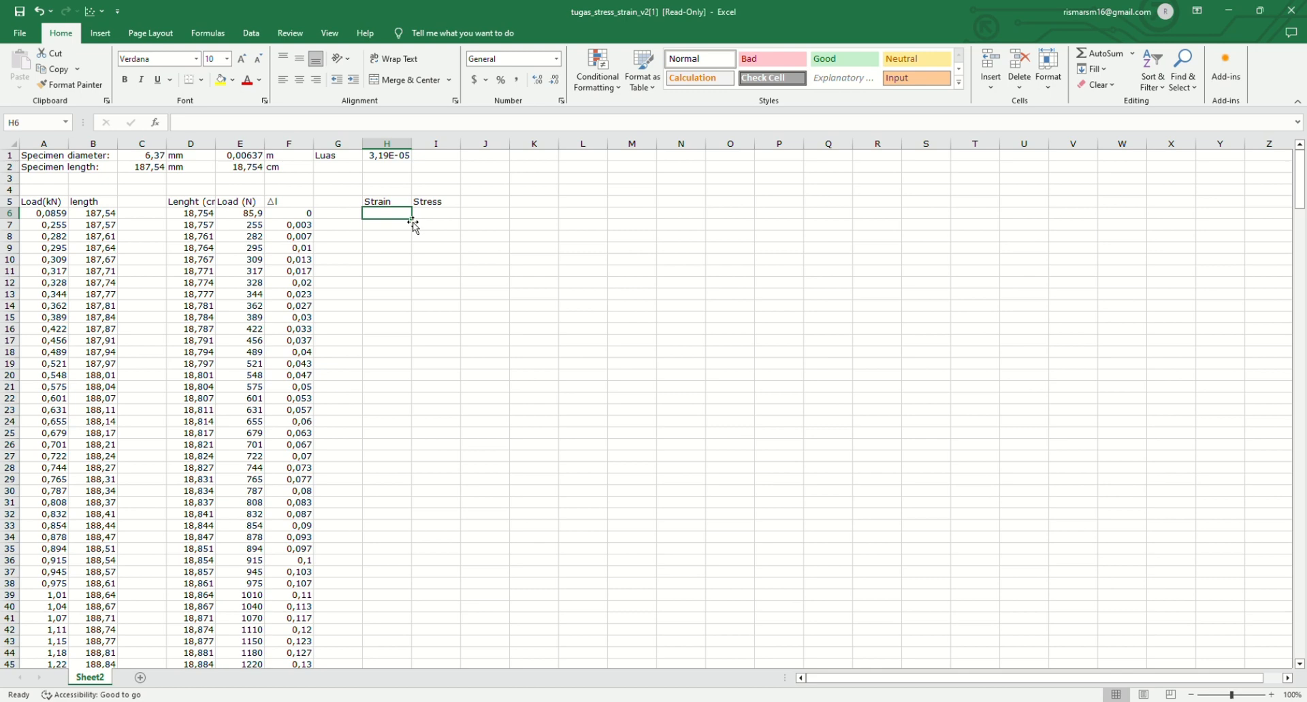
text(=)
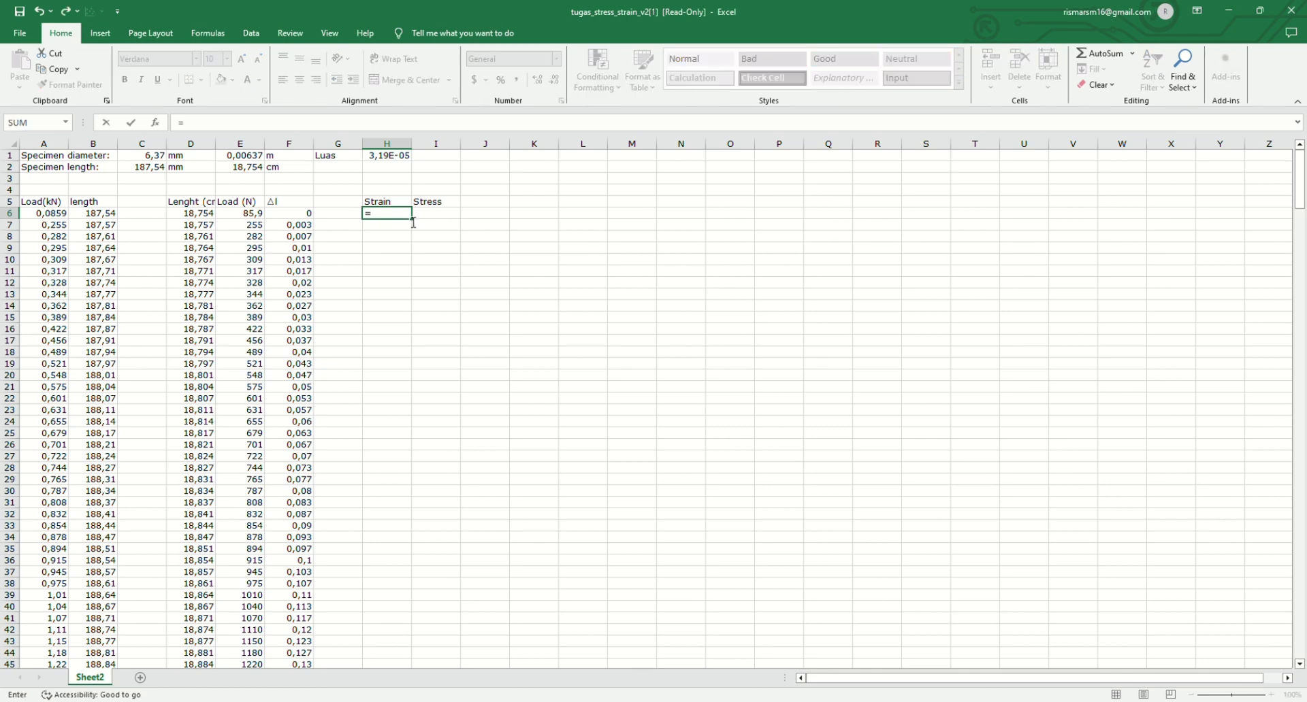
click(308, 216)
text(/)
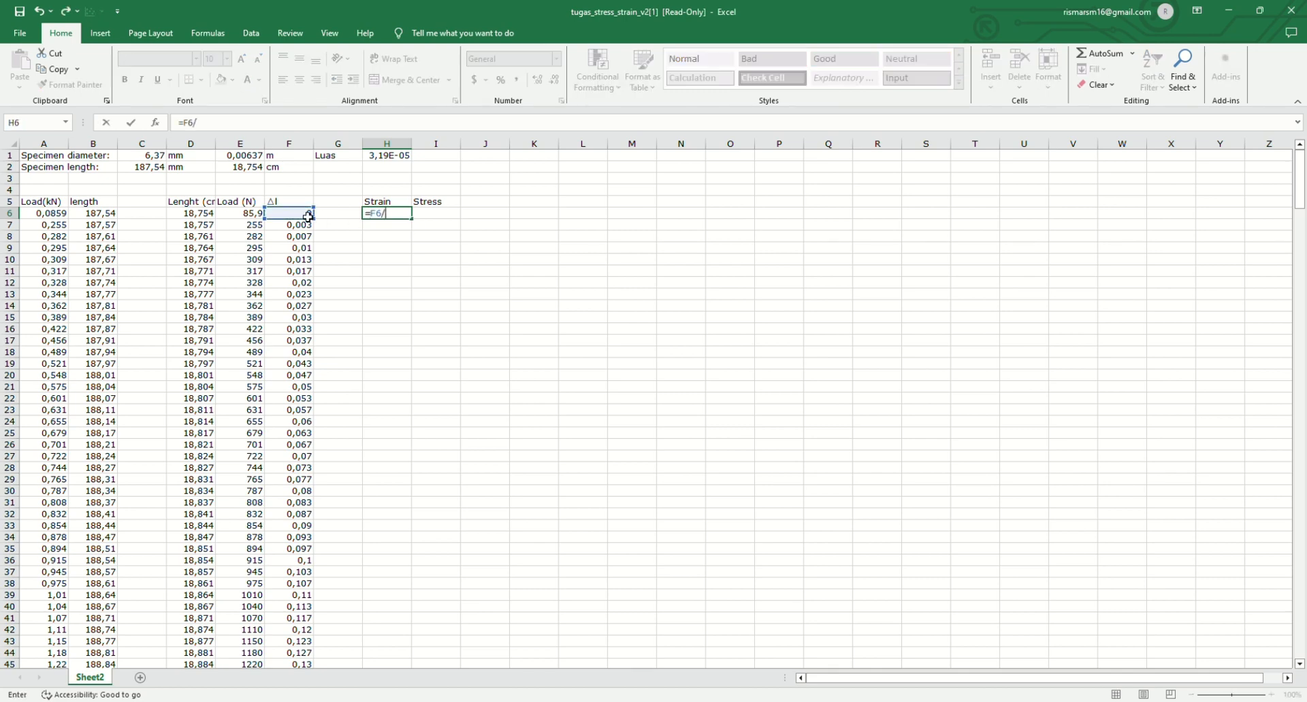
click(249, 172)
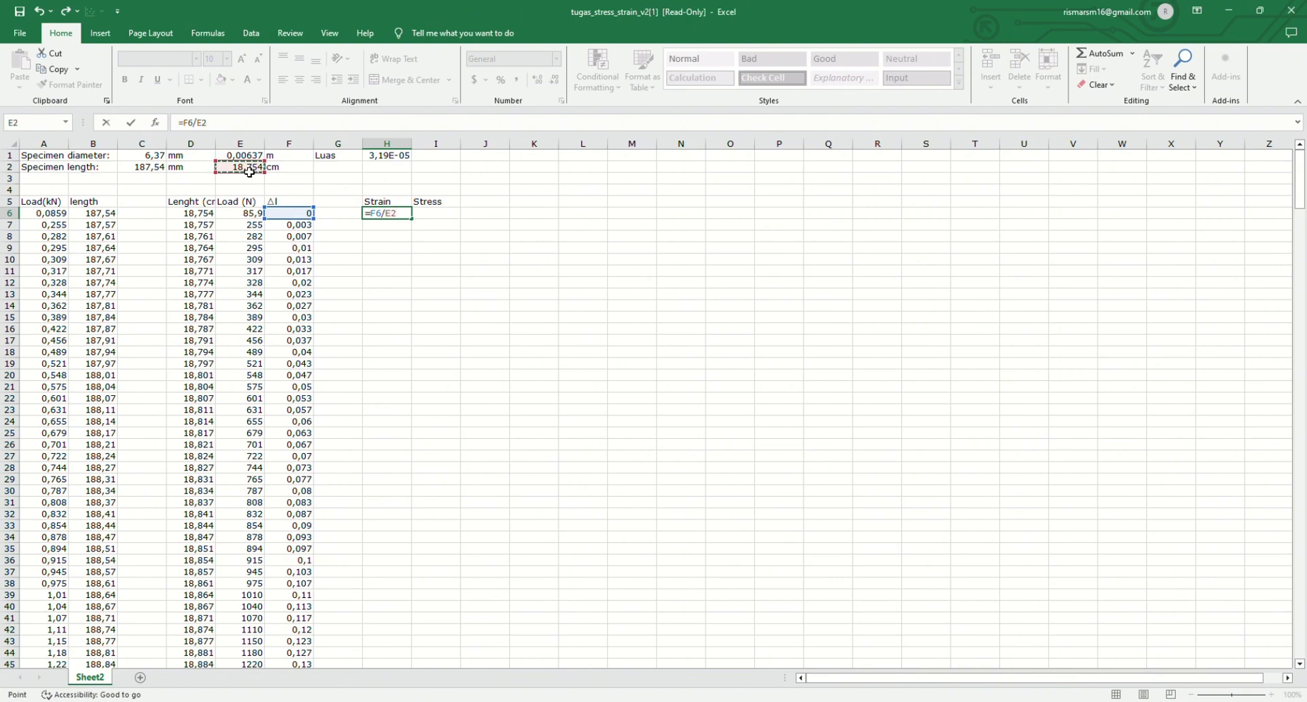
click(238, 134)
key(F4)
key(Return)
- Fill the strain formula from H6 down to the last data row, 378
click(393, 216)
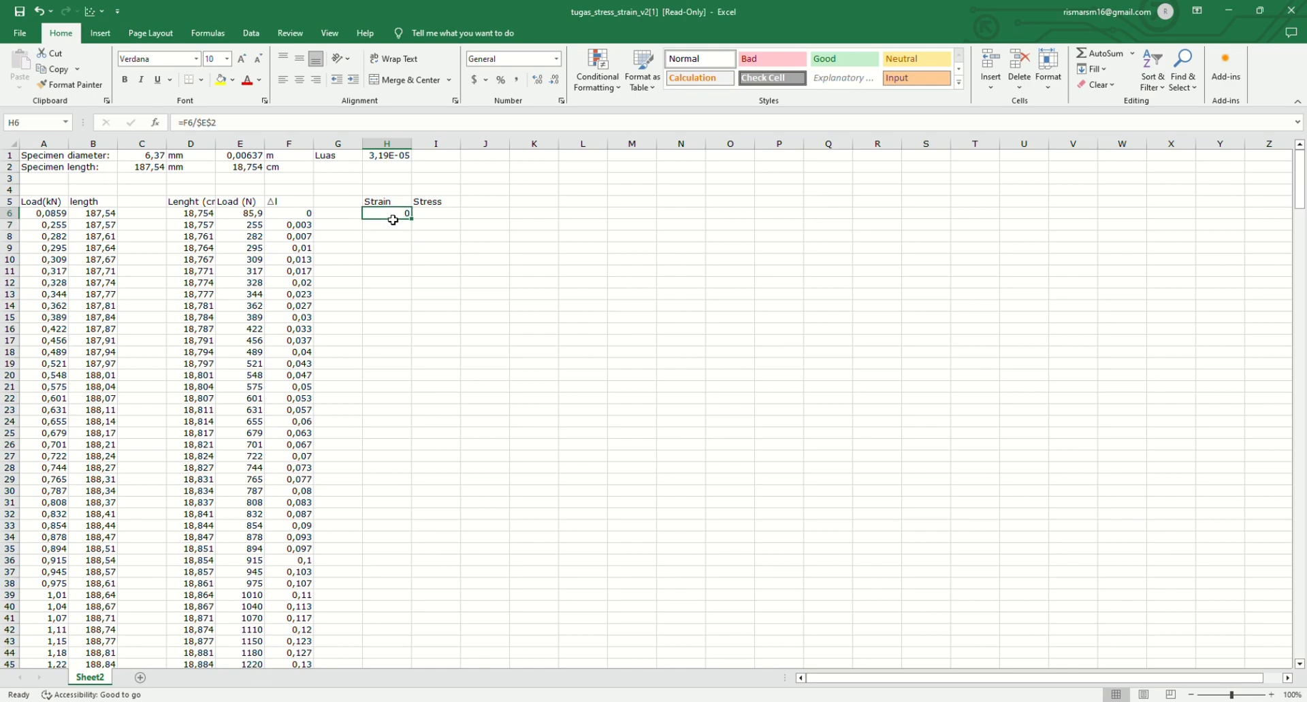
drag(411, 219, 379, 644)
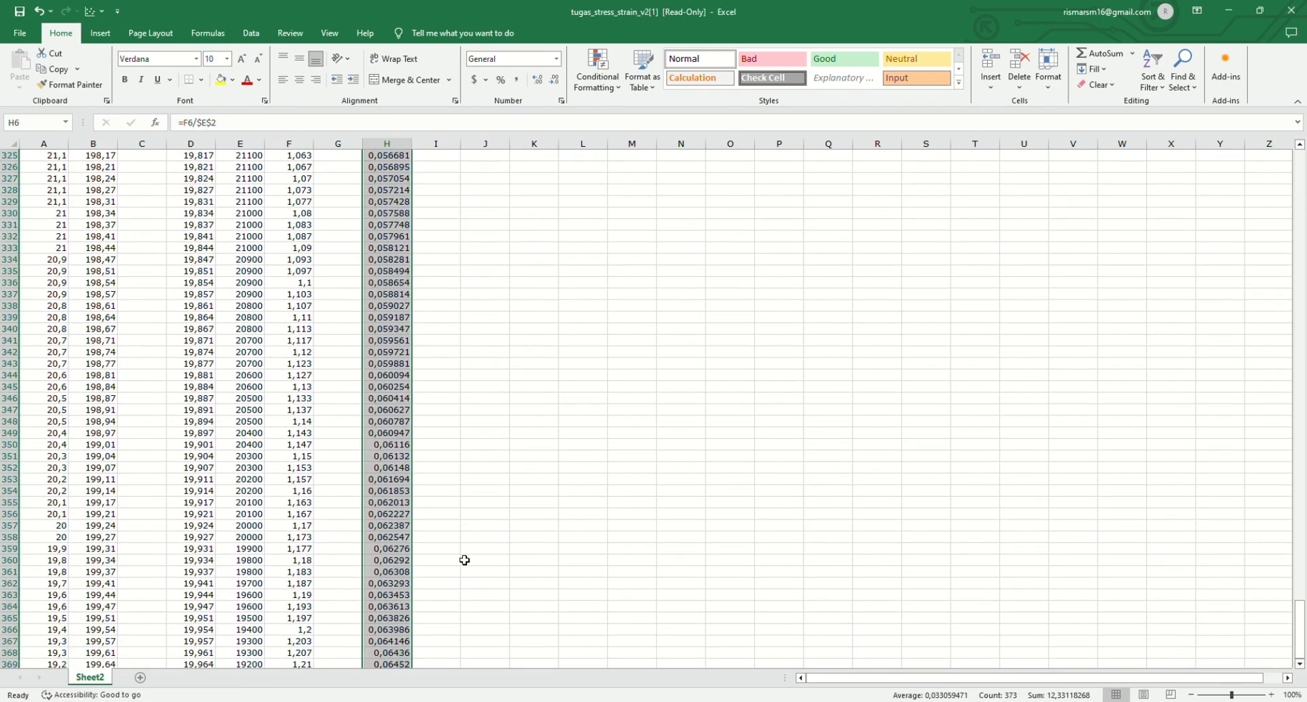
scroll(464, 560, up, 20)
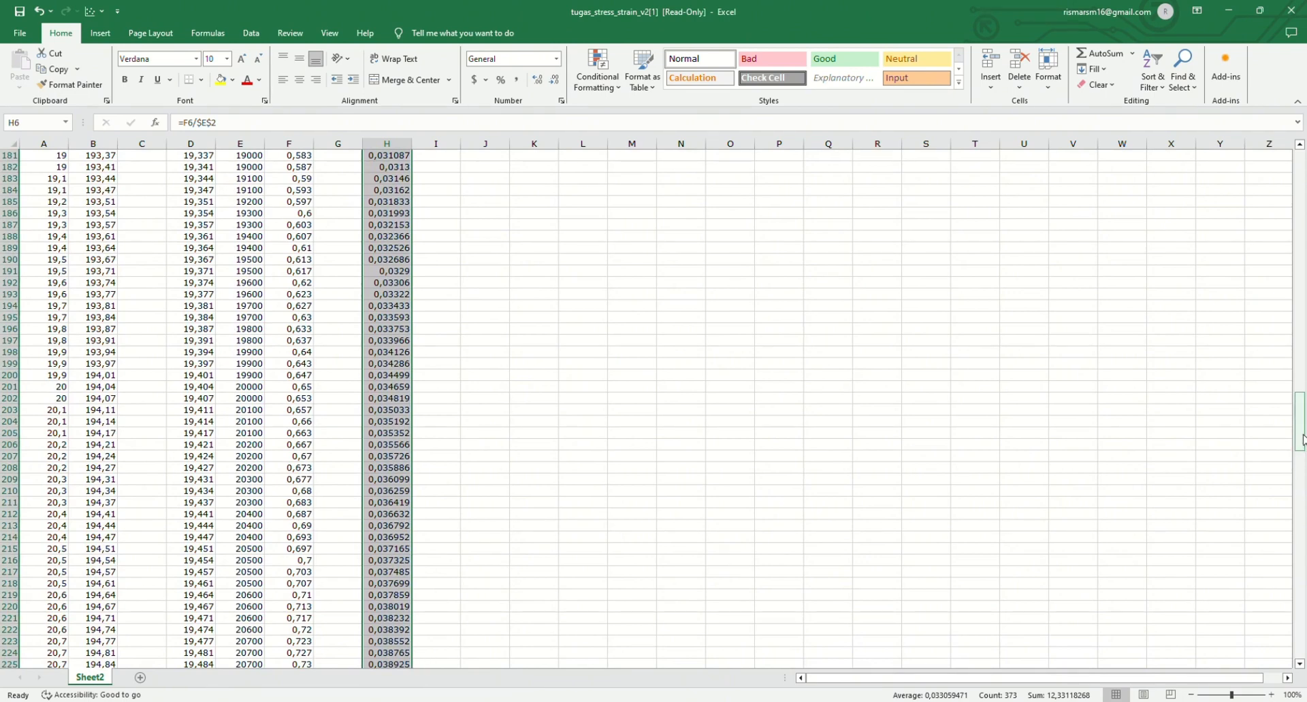
drag(1301, 439, 1302, 181)
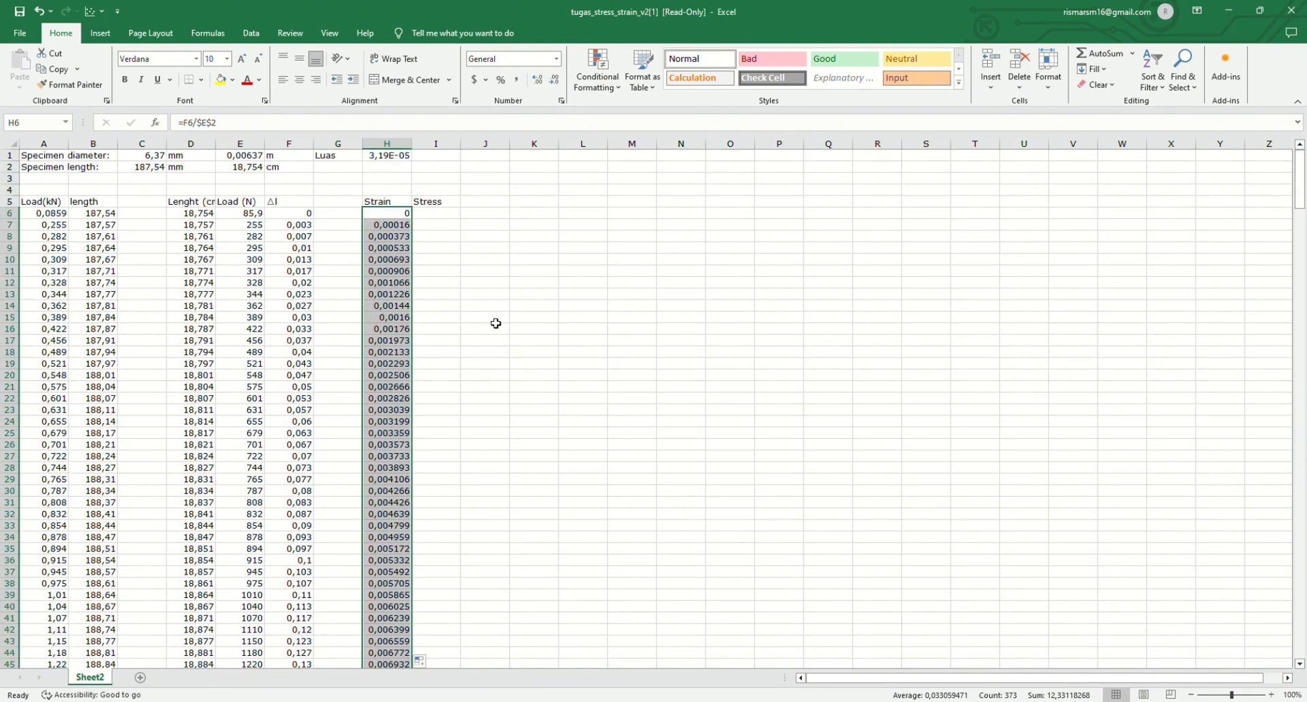
- Enter the stress formula =E6/$H$1 in I6, dividing the load in newtons by the fixed area
drag(435, 213, 439, 217)
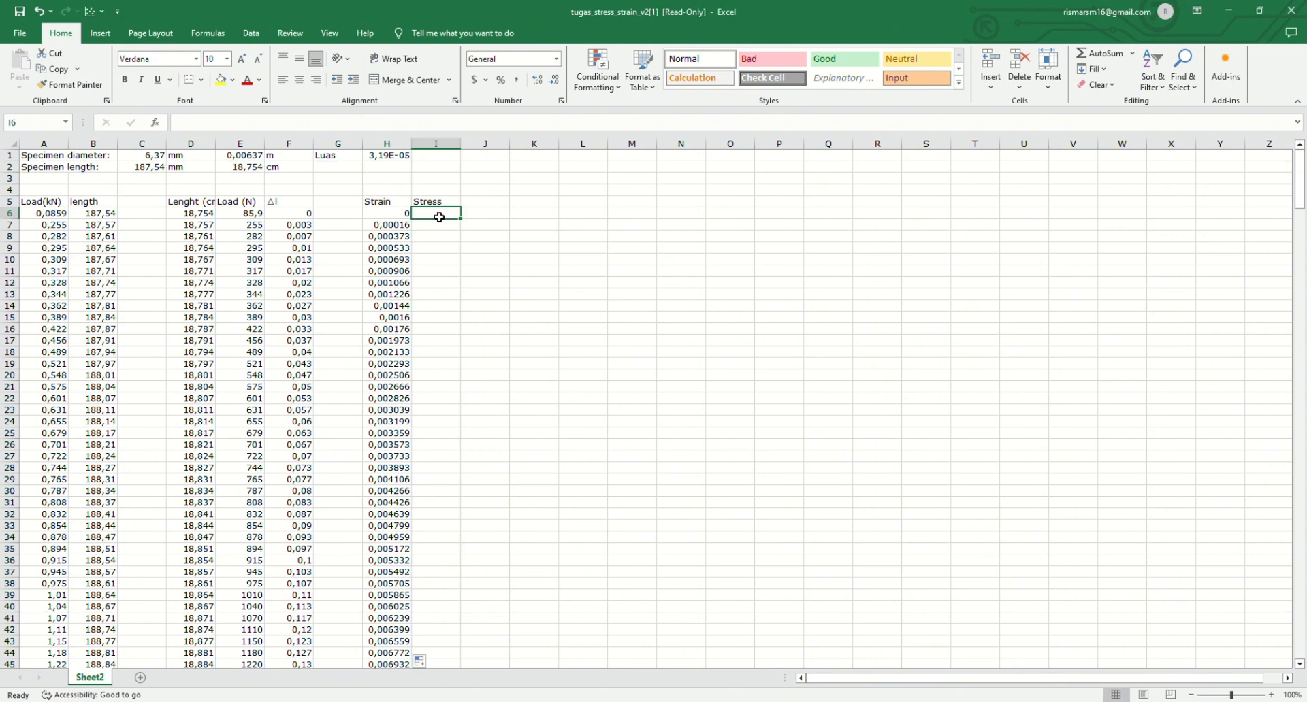
text(=)
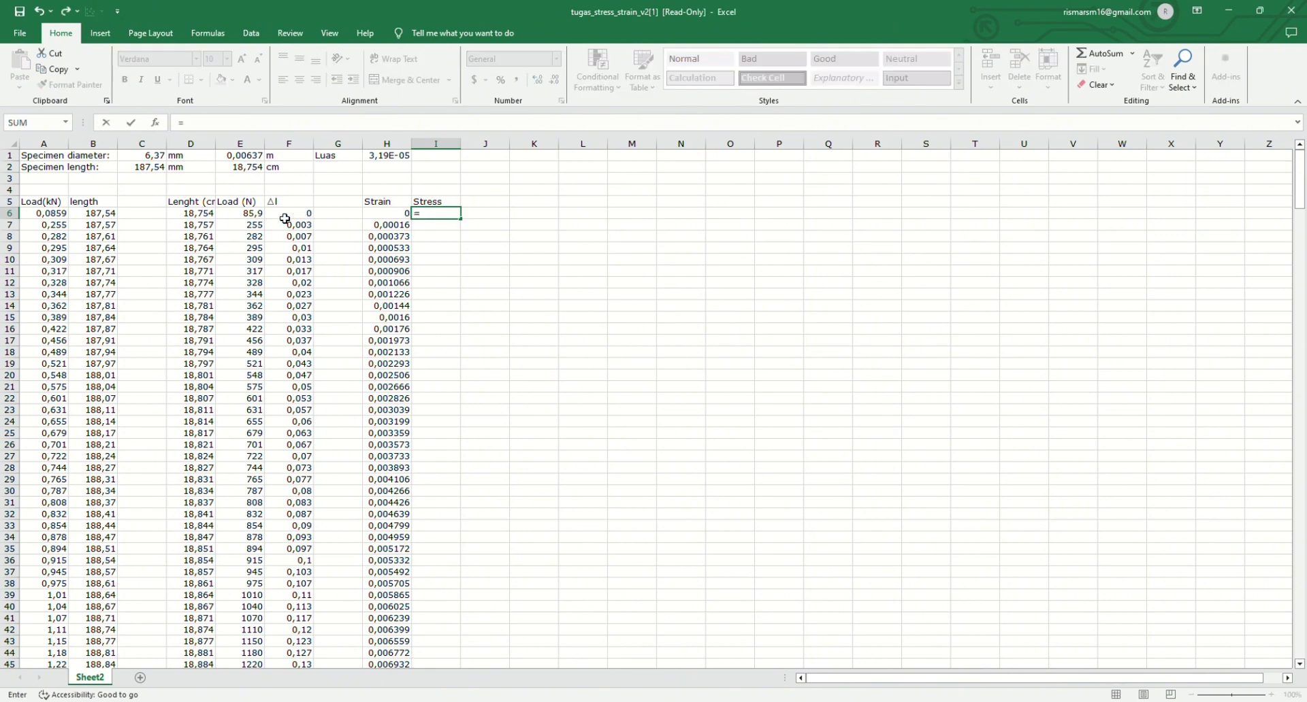
click(257, 215)
text(/)
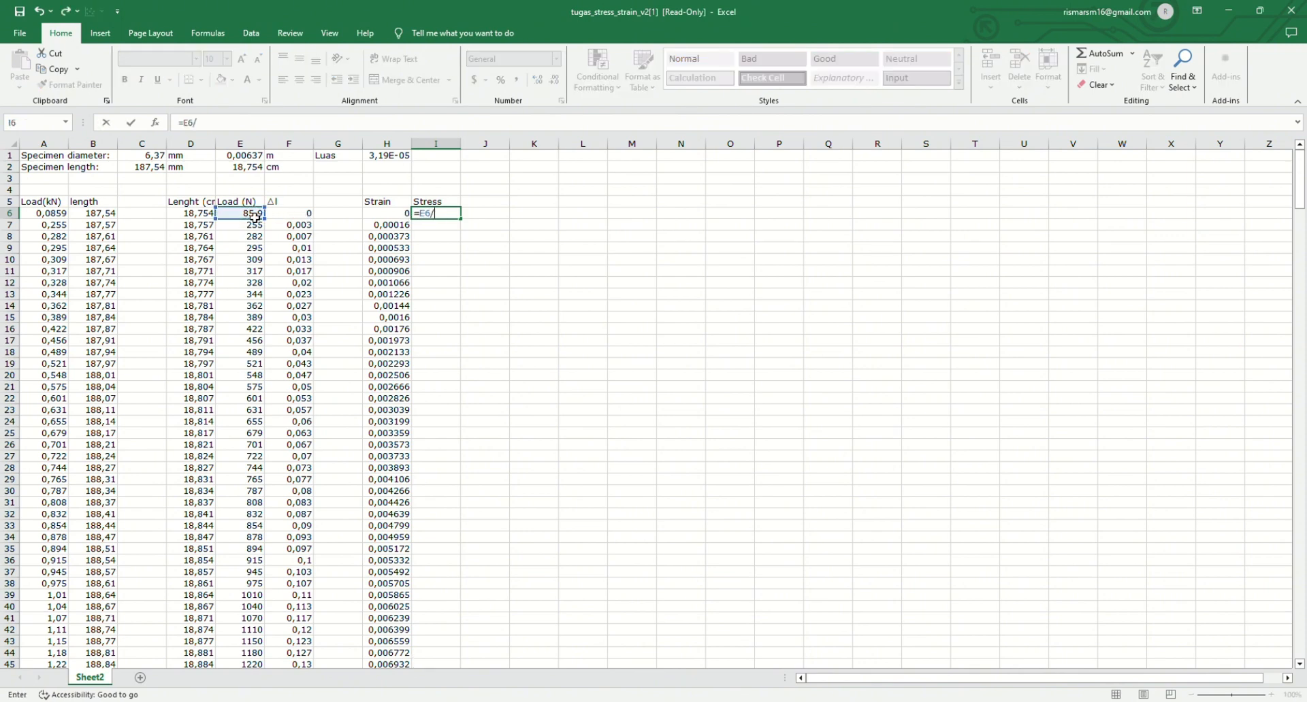
click(396, 158)
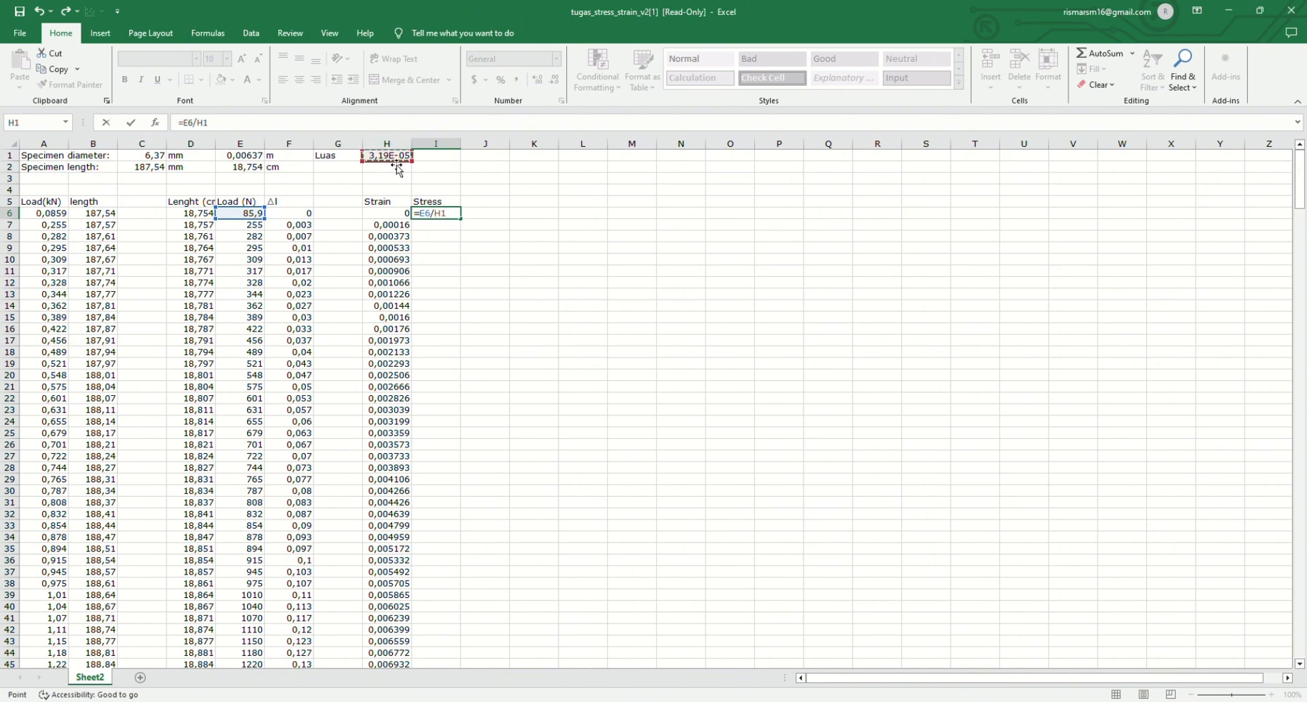
key(Return)
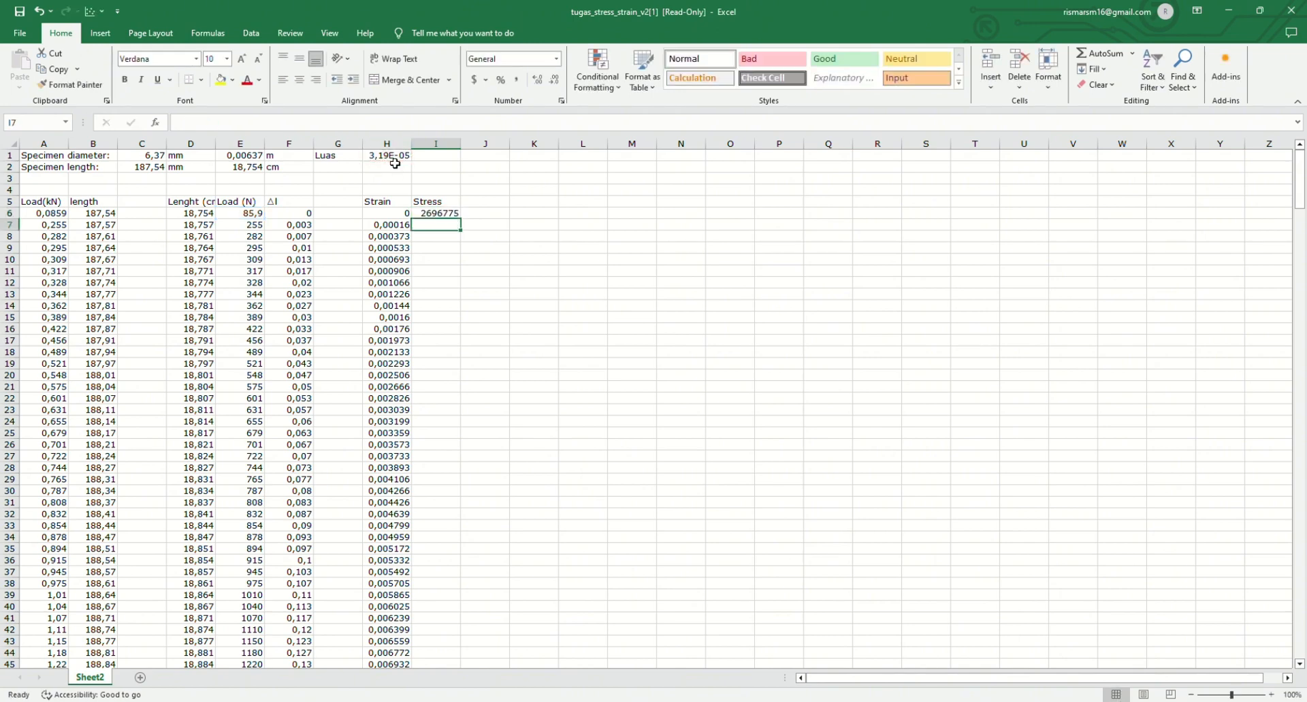
- Fill the stress formula from I6 down to the last data row, 378
click(449, 213)
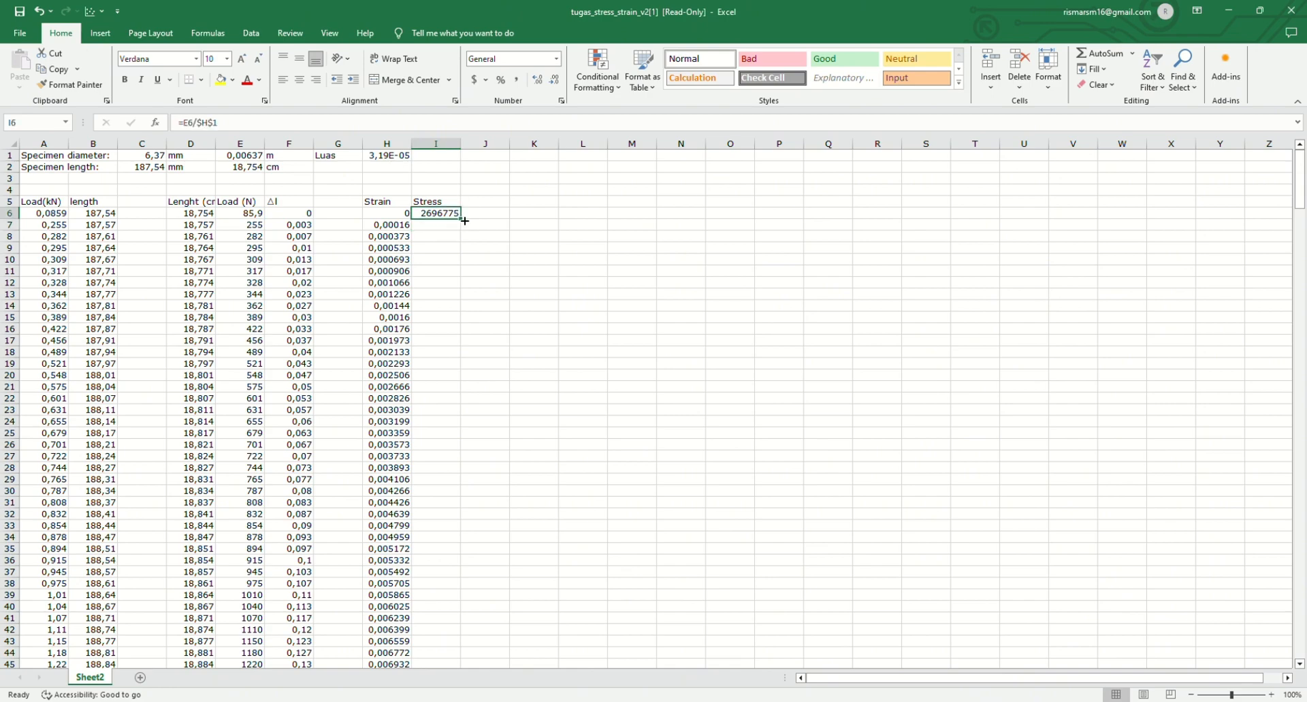
drag(460, 219, 440, 637)
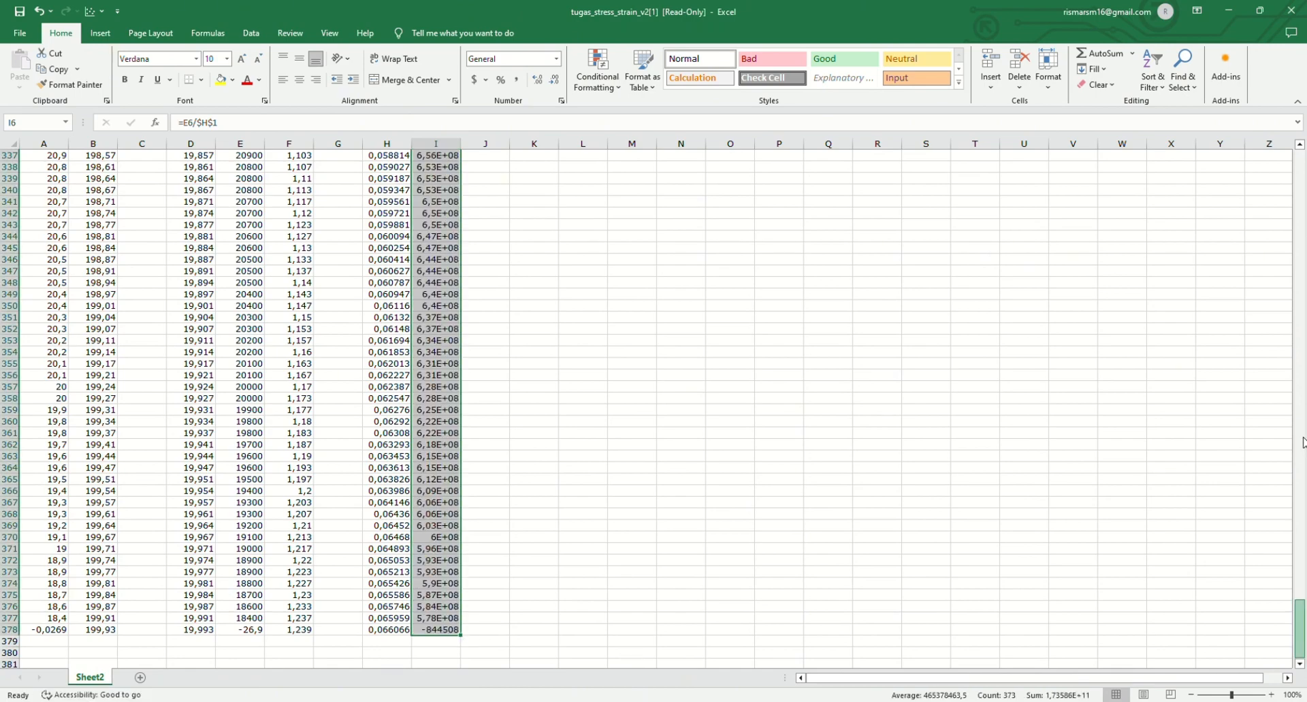
drag(1299, 640, 1301, 179)
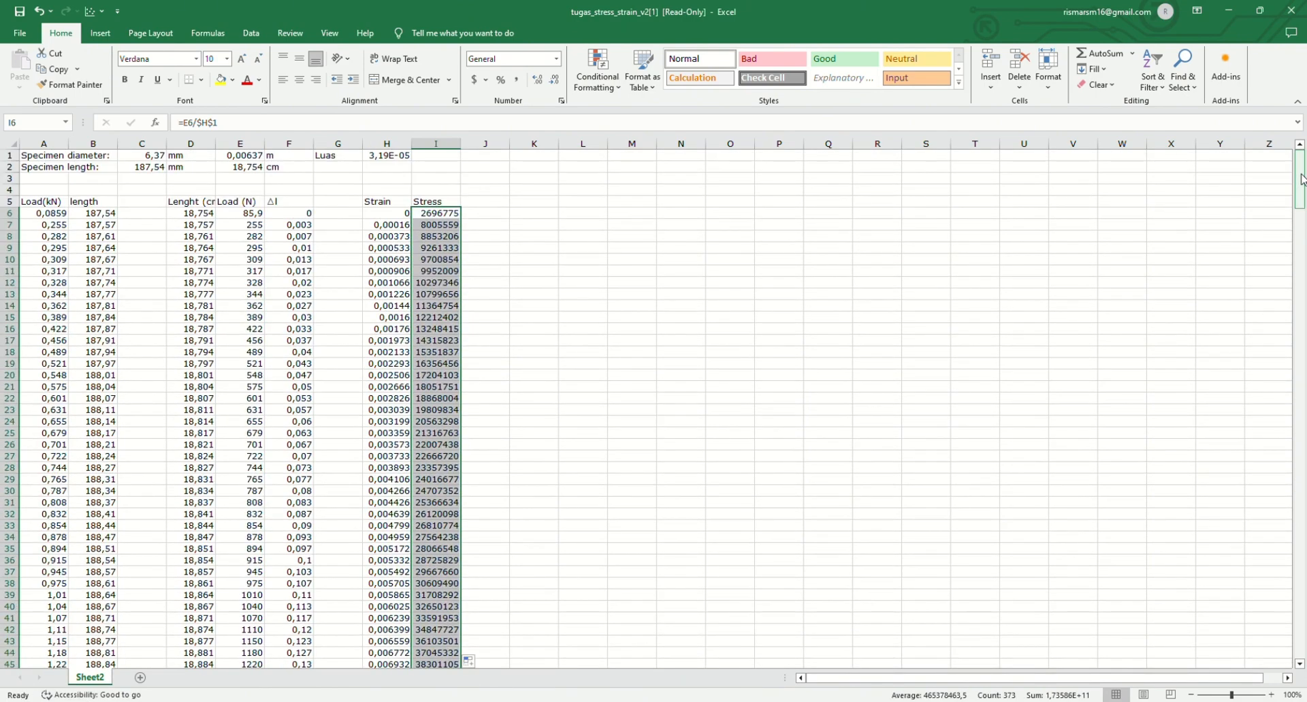
click(769, 251)
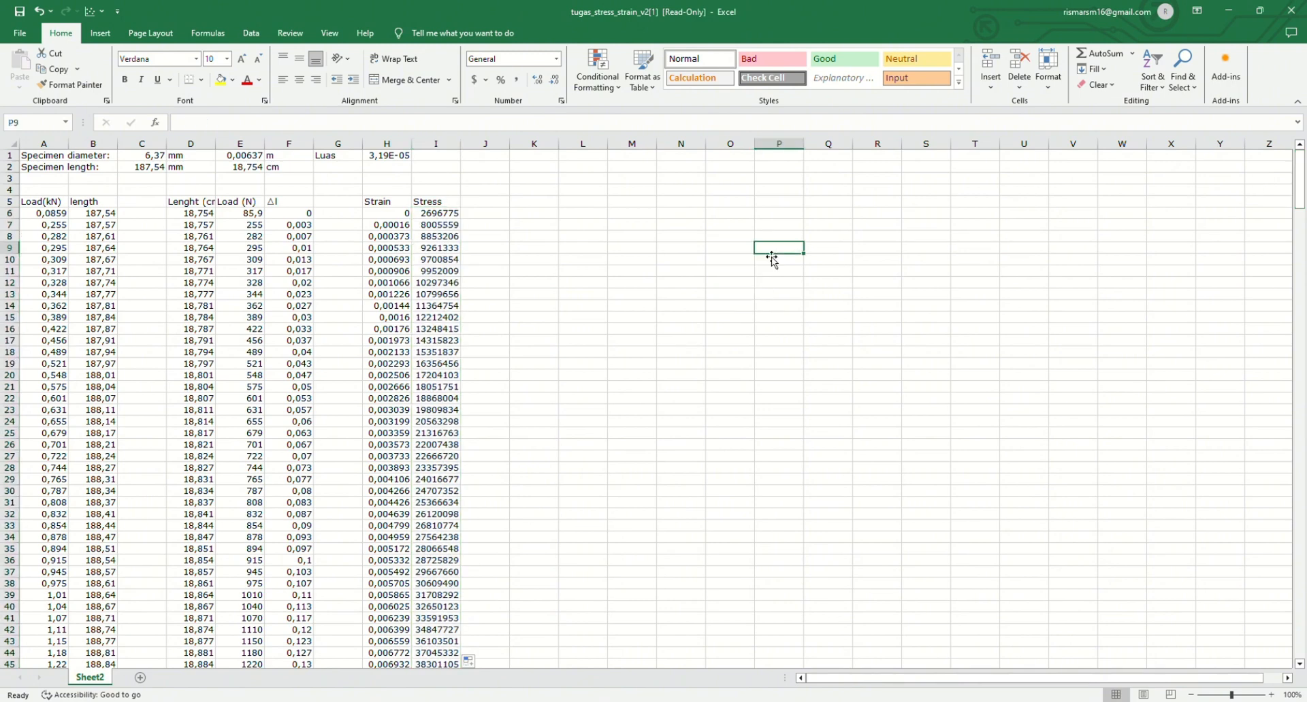
- Copy all strain and stress values in H6:I378
click(395, 219)
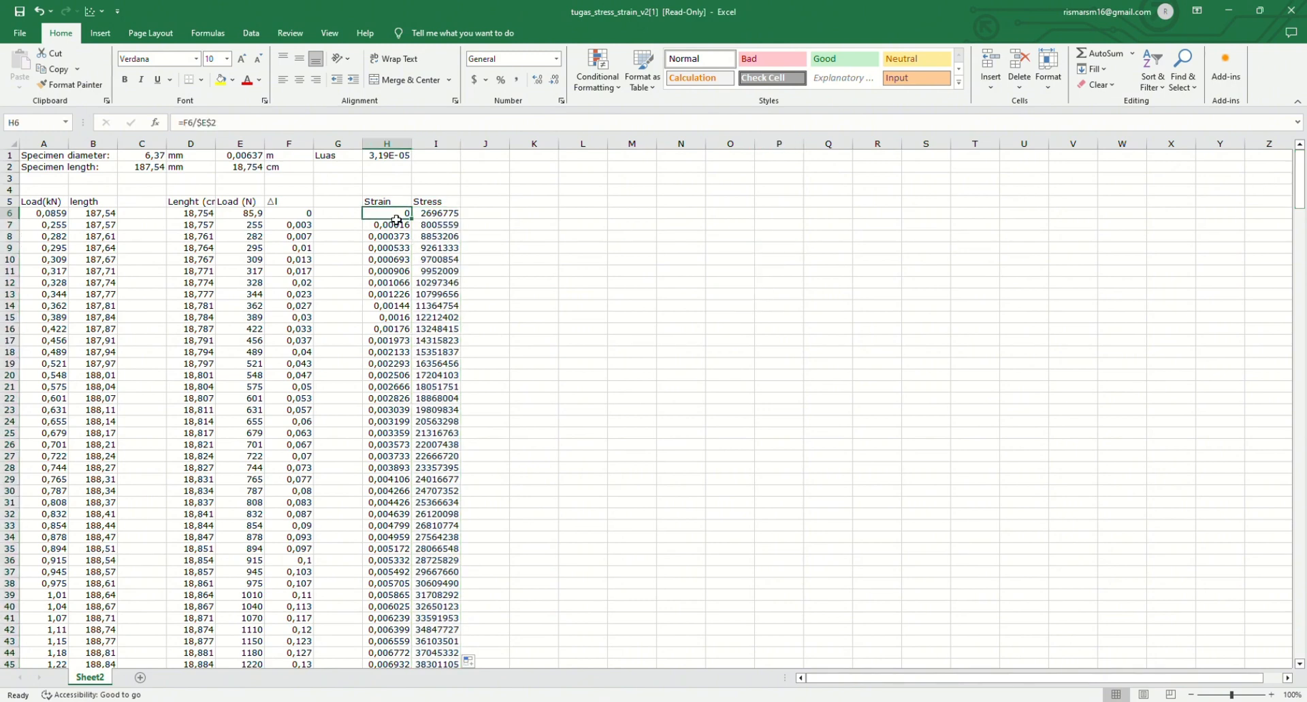
drag(396, 220, 428, 224)
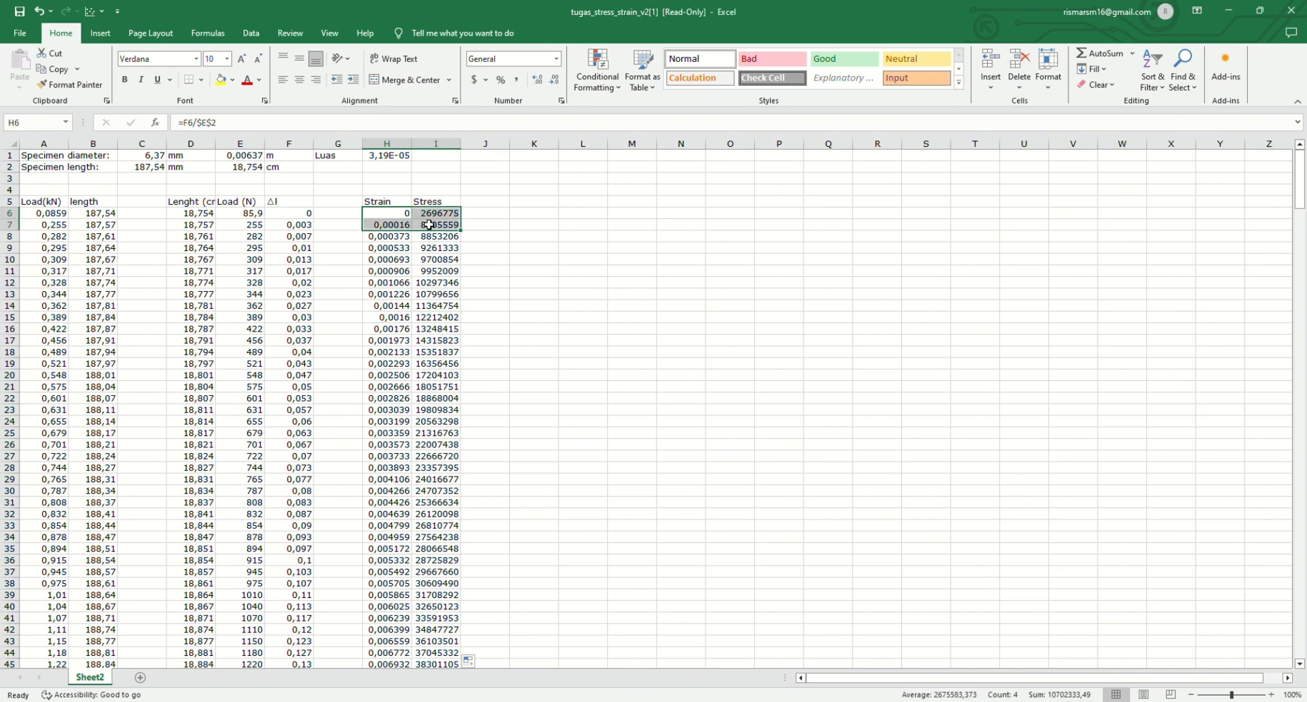
key(ctrl+shift+Down)
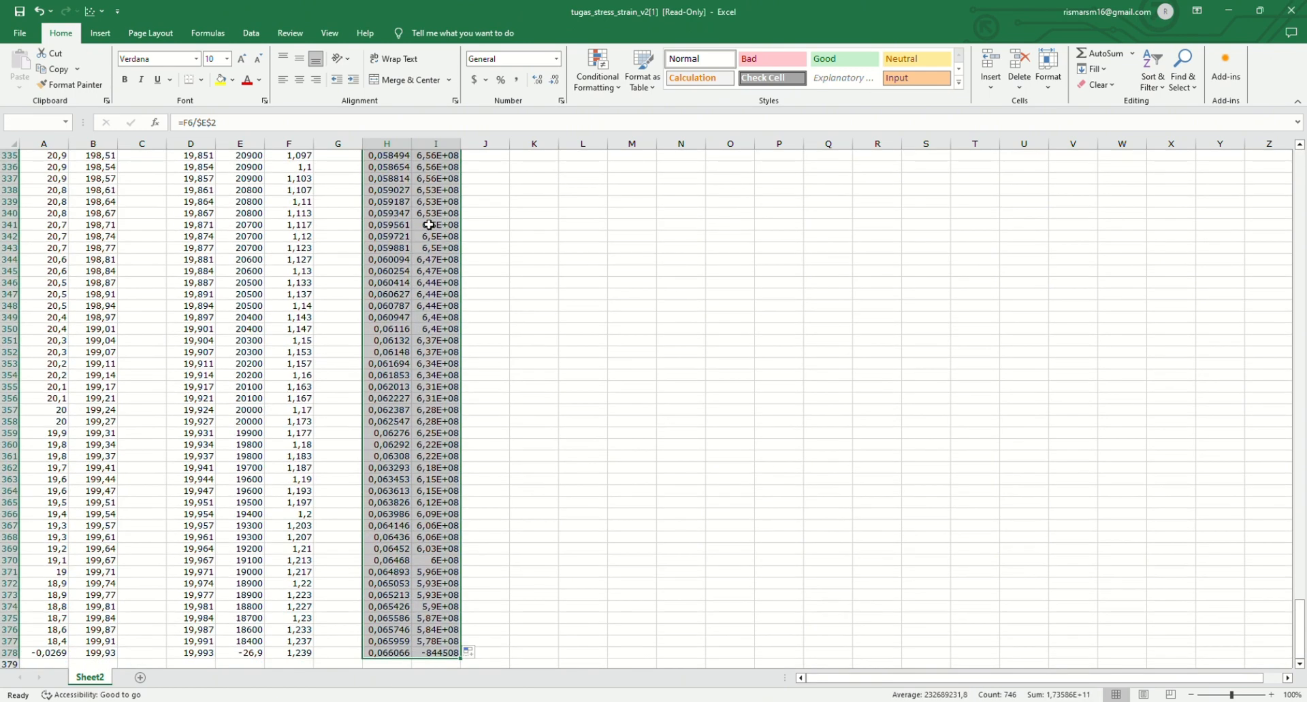
key(ctrl+c)
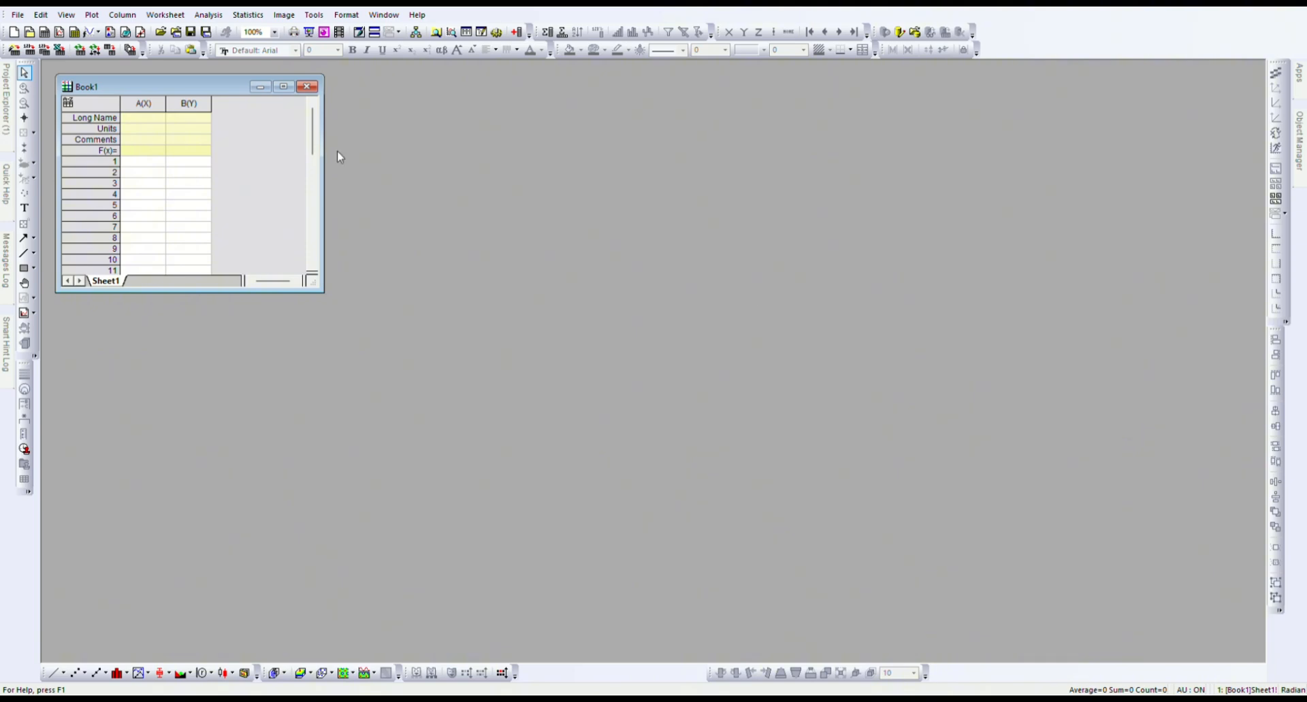
- Switch to Origin, maximize the Book1 workbook and paste the strain and stress data into columns A(X) and B(Y) from row 1
click(289, 86)
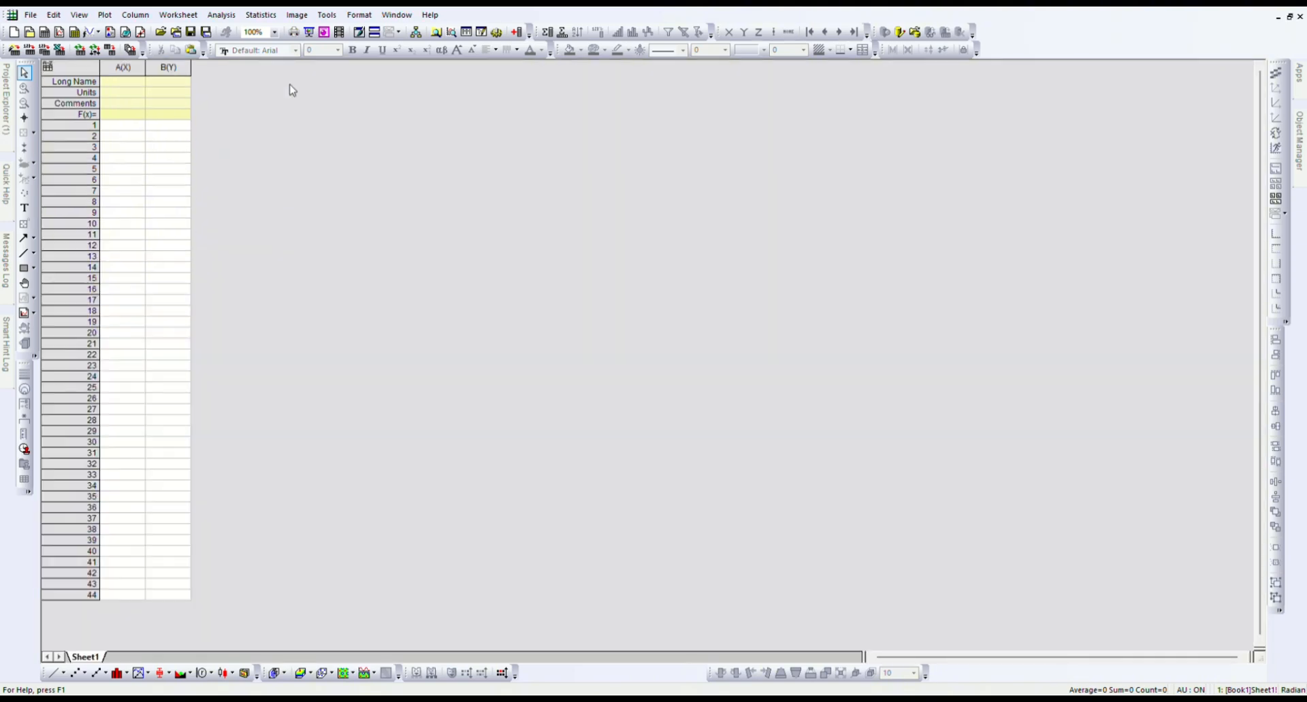
click(136, 128)
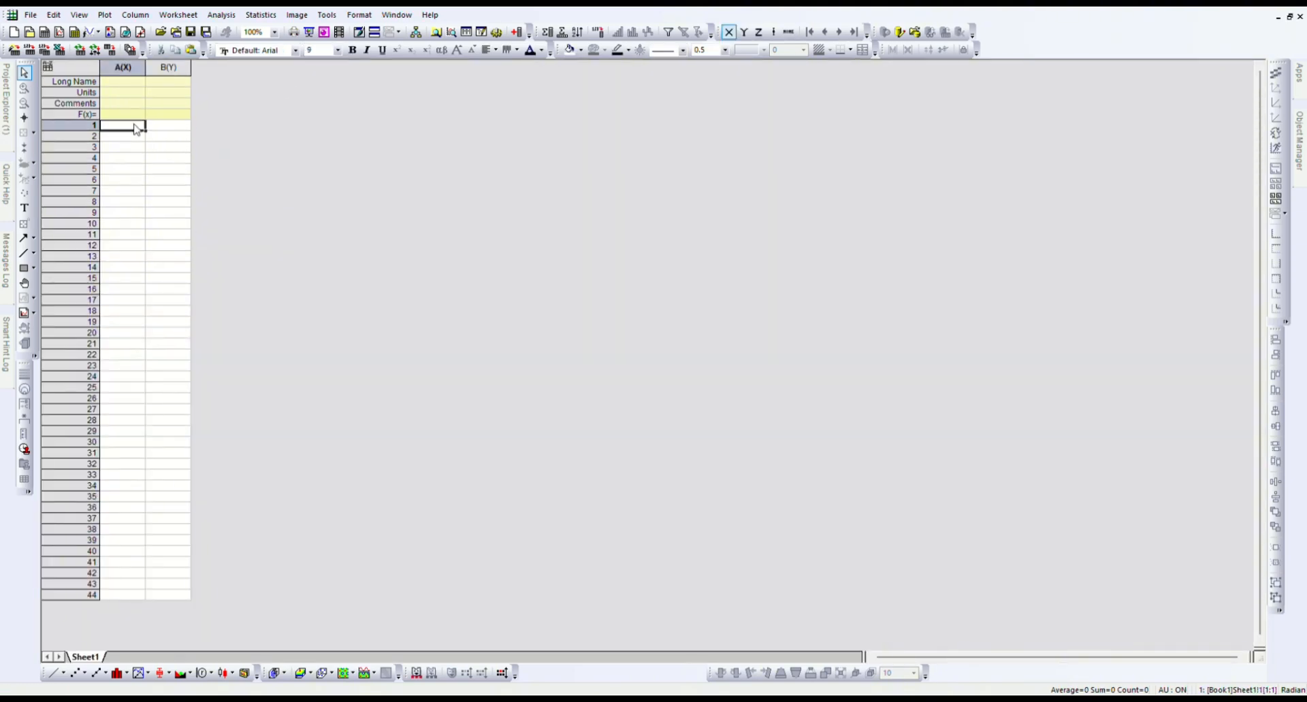
key(ctrl+v)
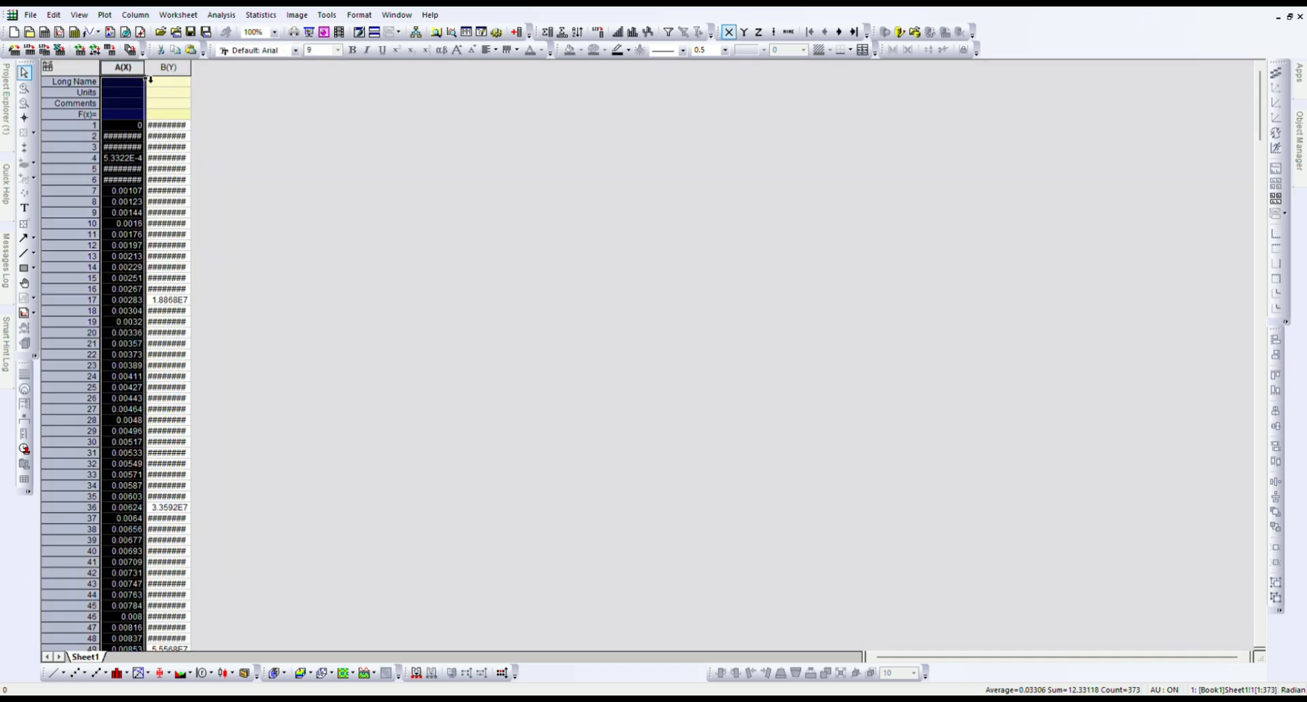
- Widen worksheet columns A(X) and B(Y) until every strain and stress value fits within its cell
click(149, 79)
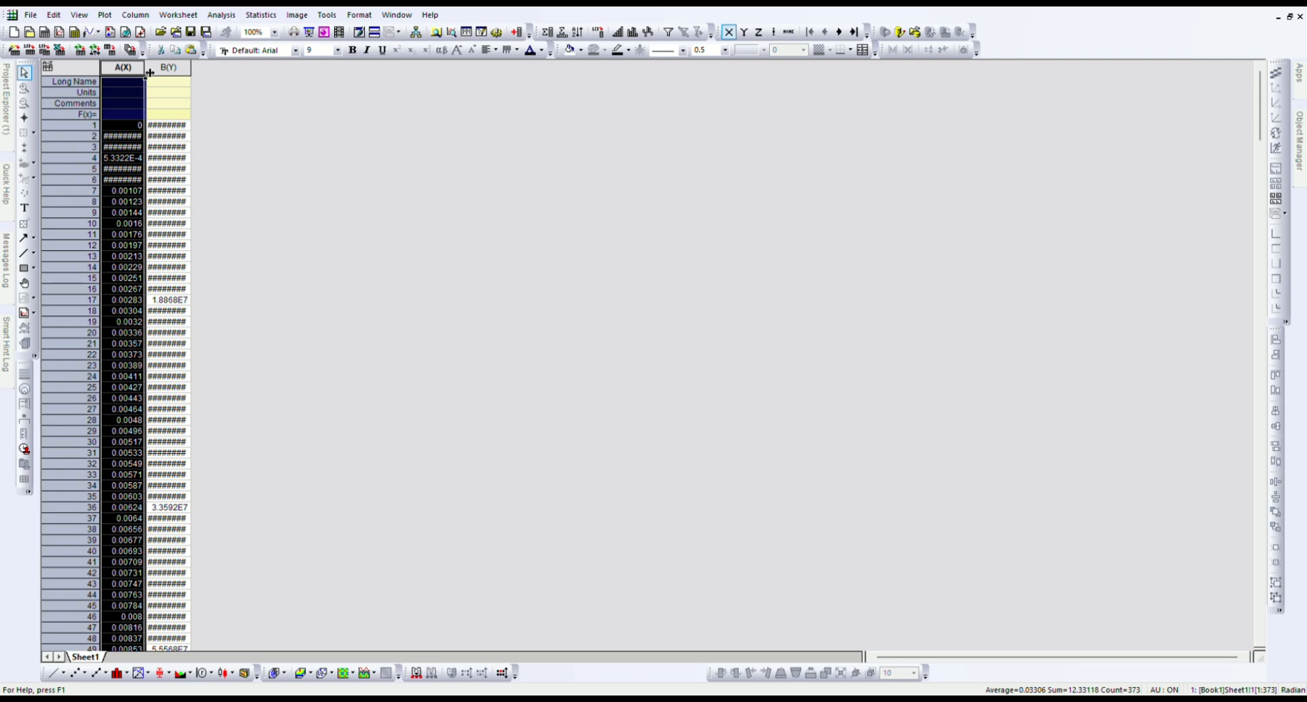
drag(149, 72, 182, 72)
click(233, 79)
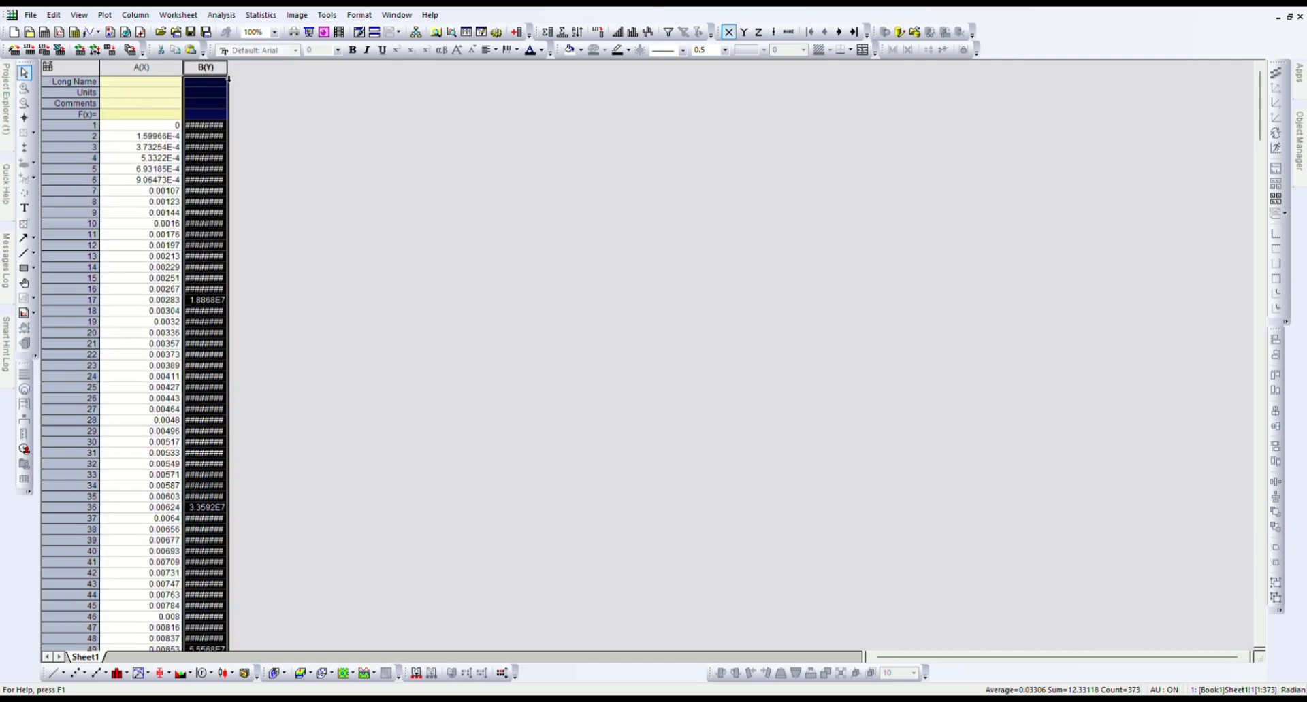
drag(234, 75, 274, 76)
click(250, 128)
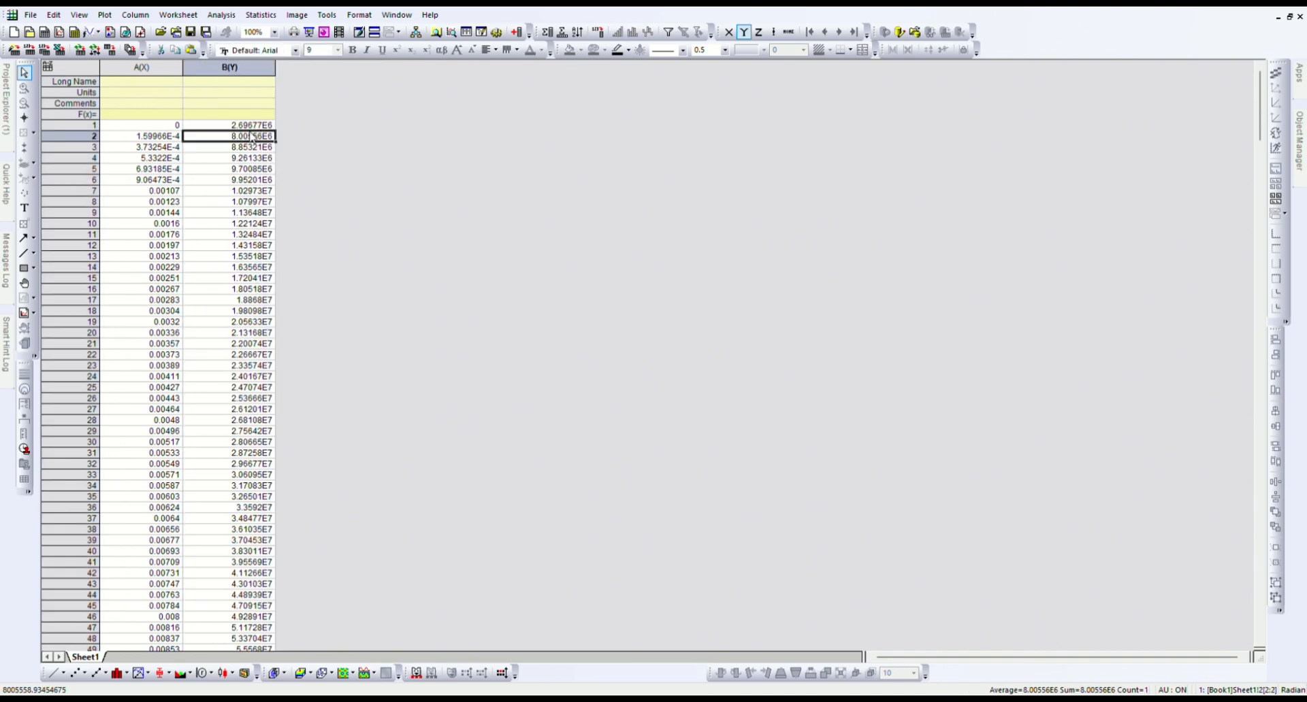
- Enter the long names Strain for column A(X) and Stress for column B(Y)
click(162, 83)
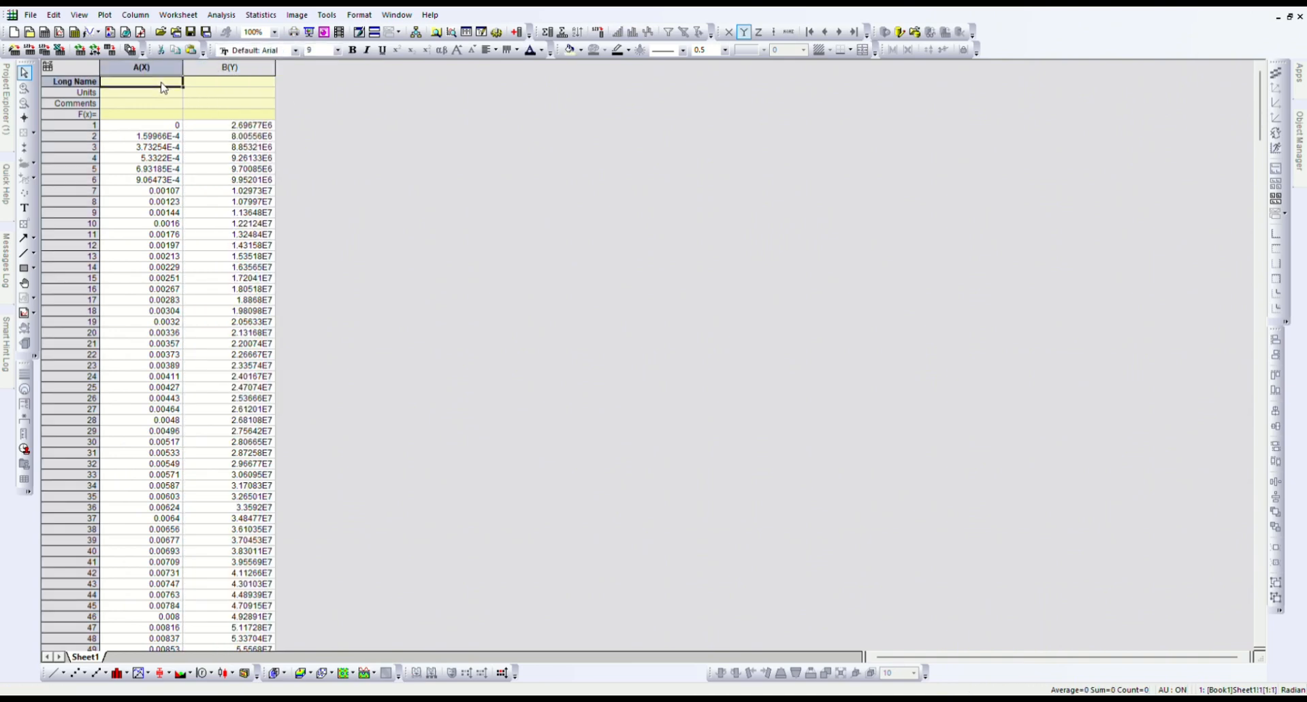
text(Strain)
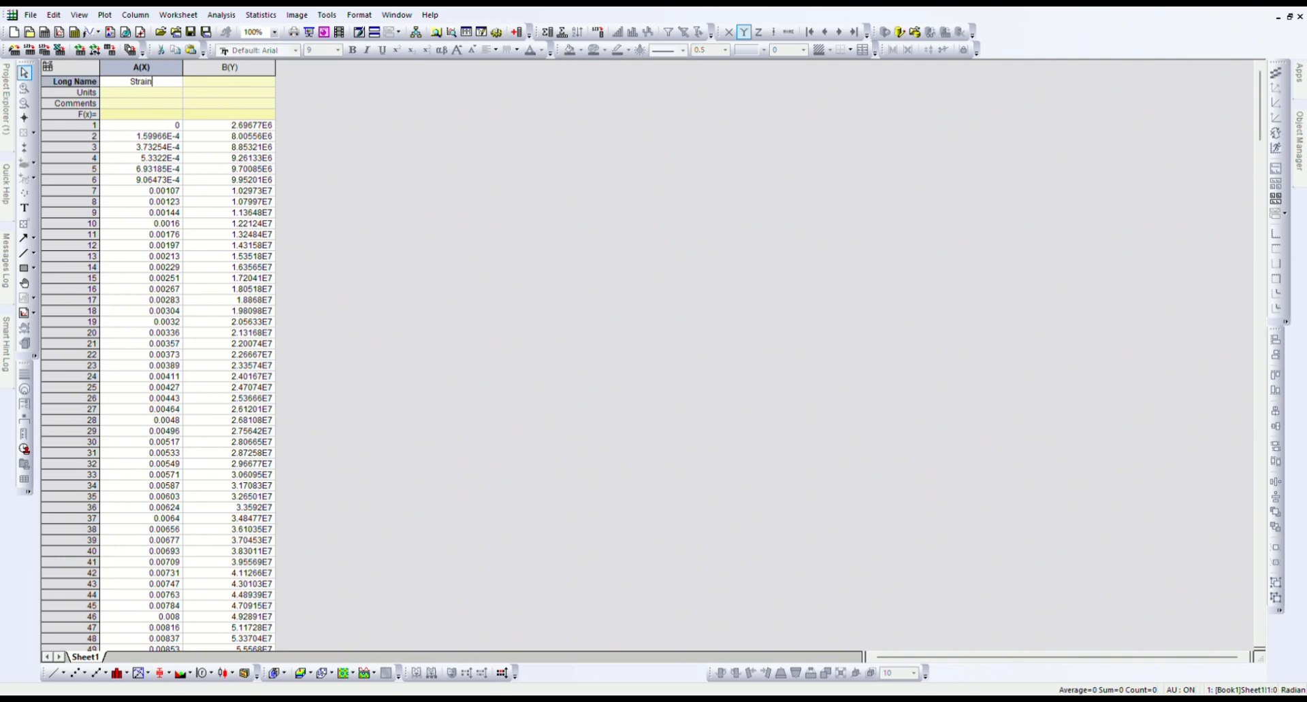
click(200, 83)
text(S)
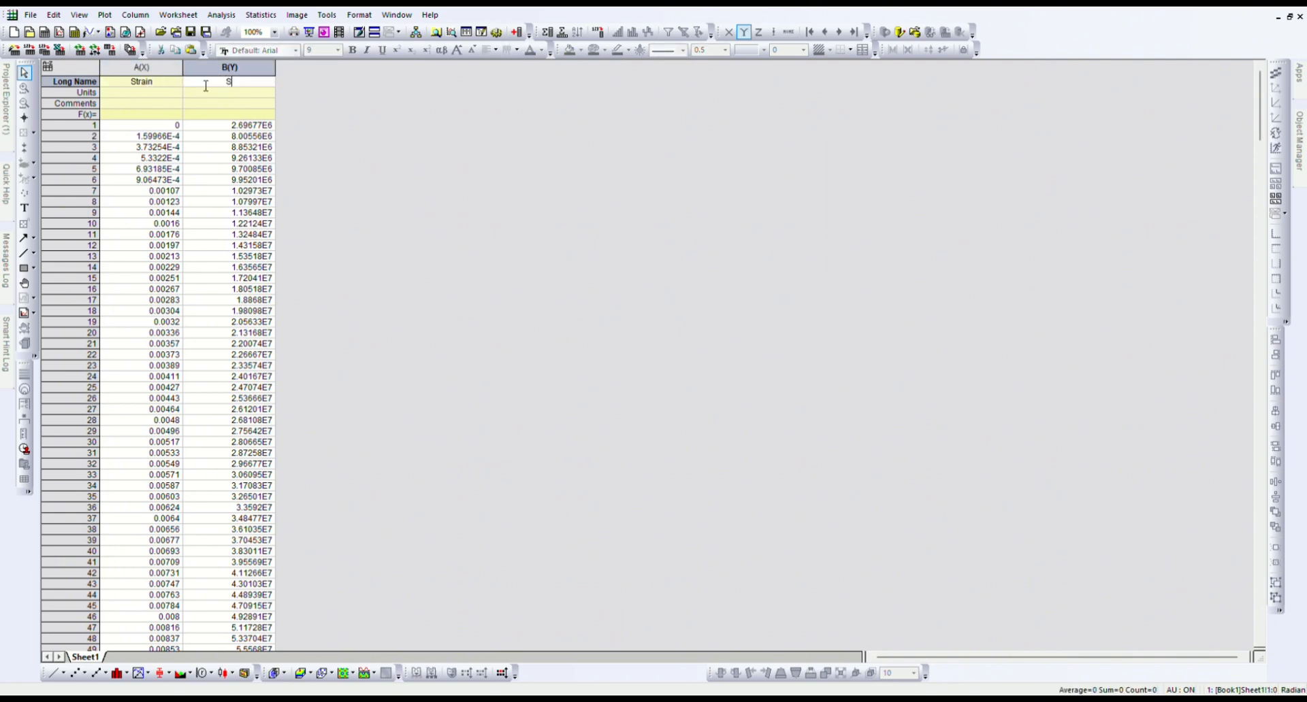
text(tress)
- Plot the complete Strain and Stress columns as a line graph
click(174, 83)
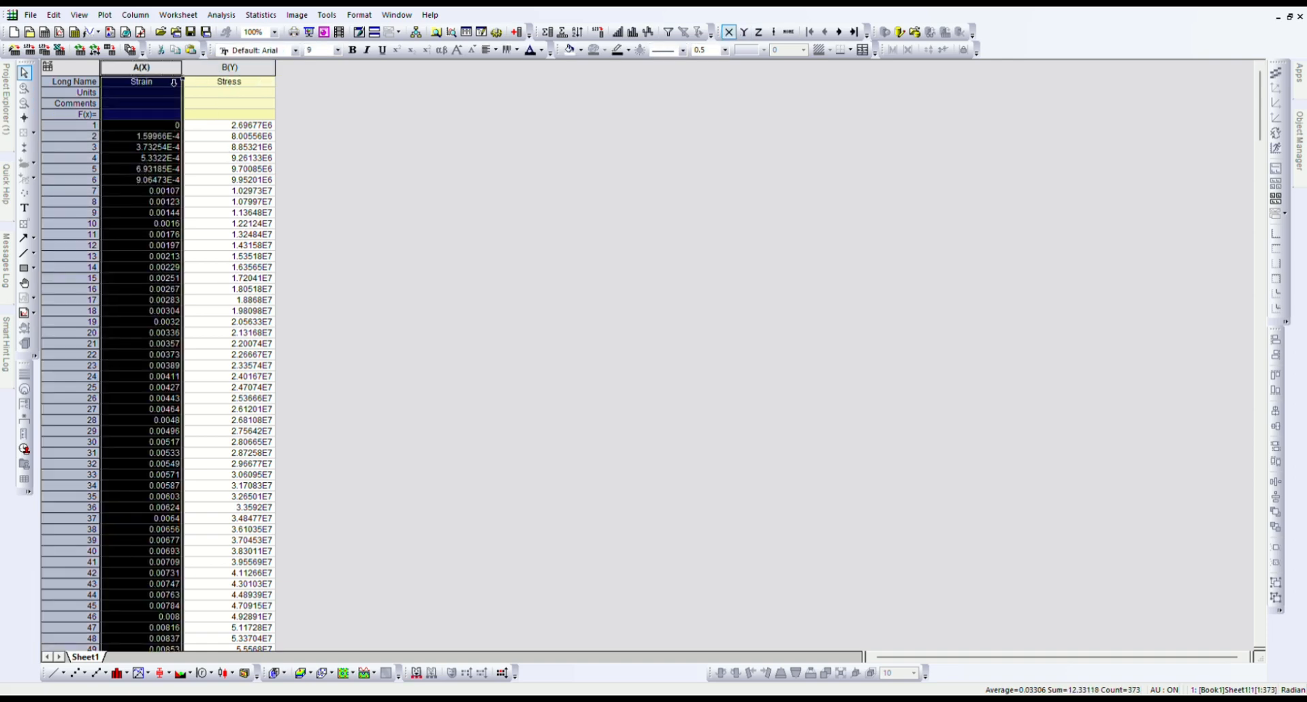
shift+click(213, 82)
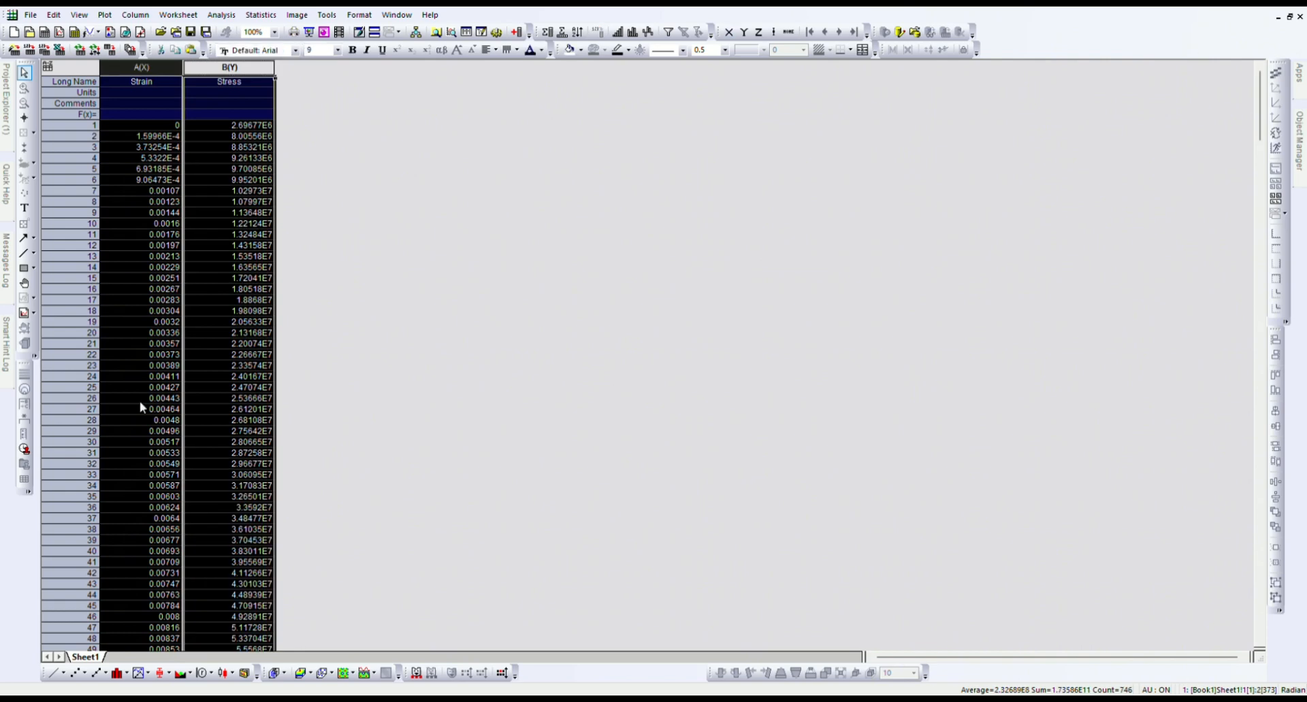
click(57, 675)
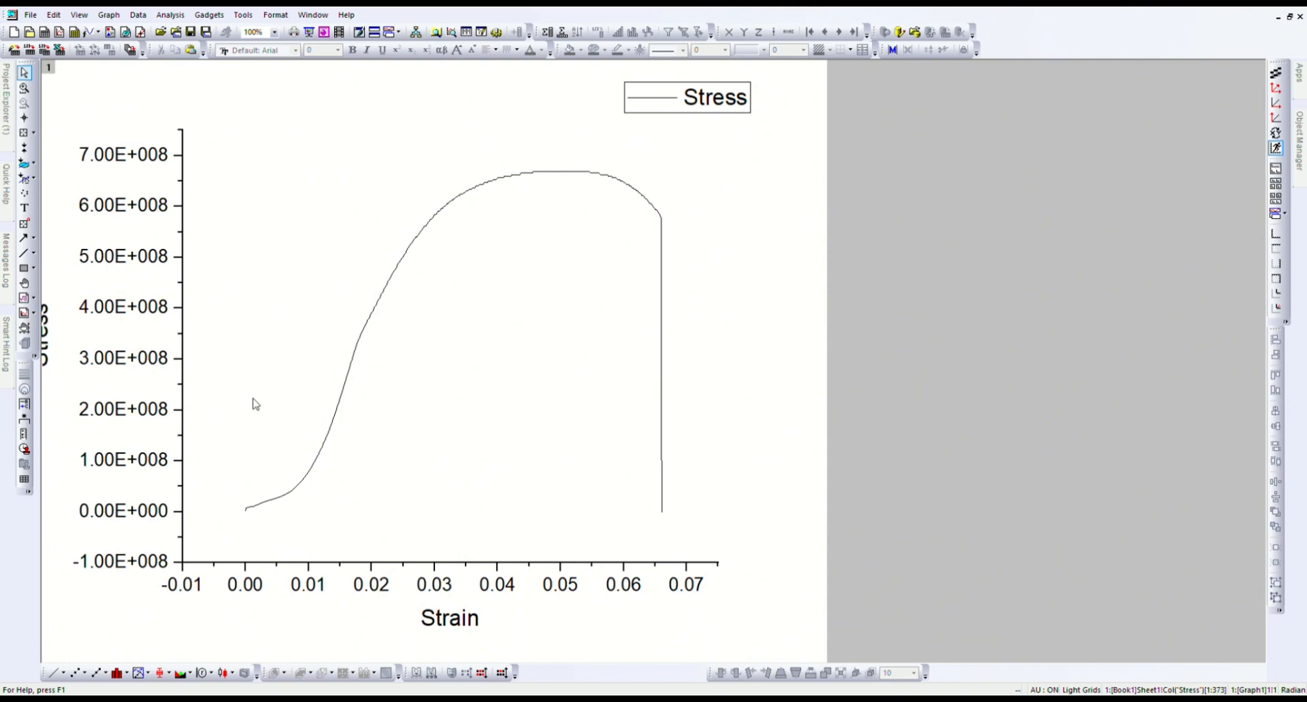
- Set both the strain and stress axes of the graph to start at 0
click(184, 354)
double_click(184, 349)
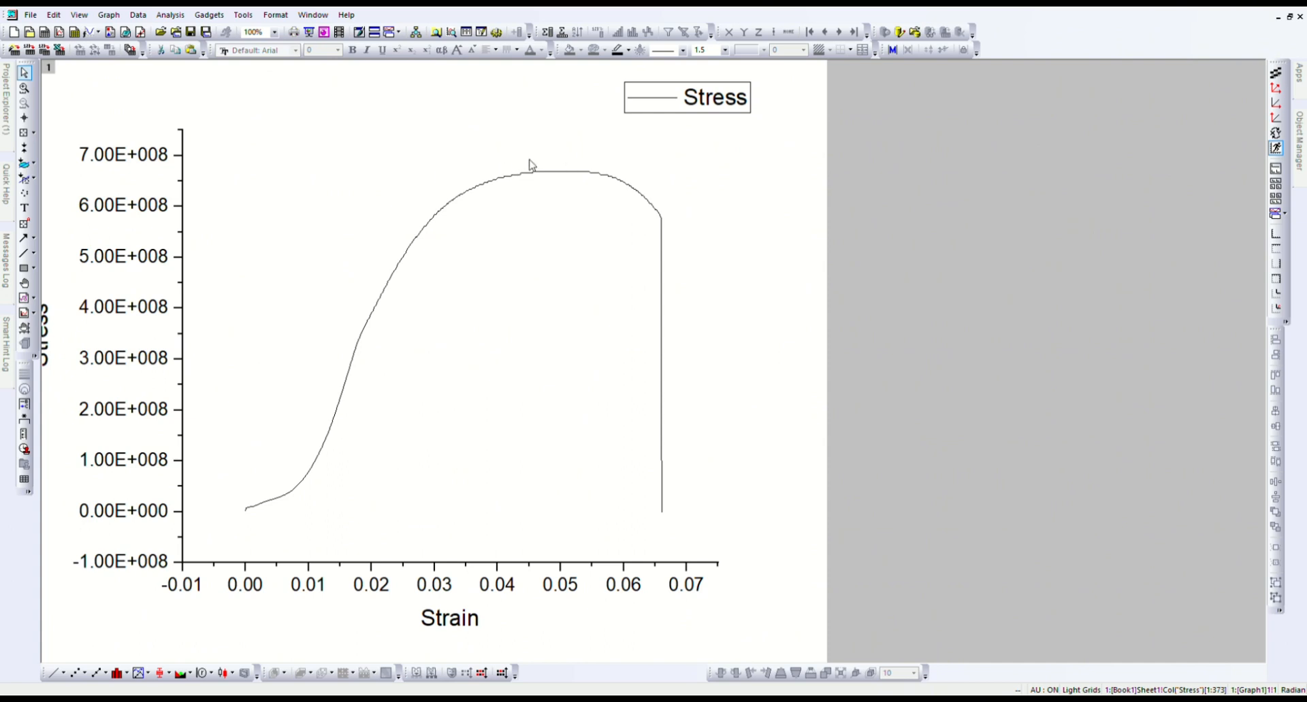
click(743, 560)
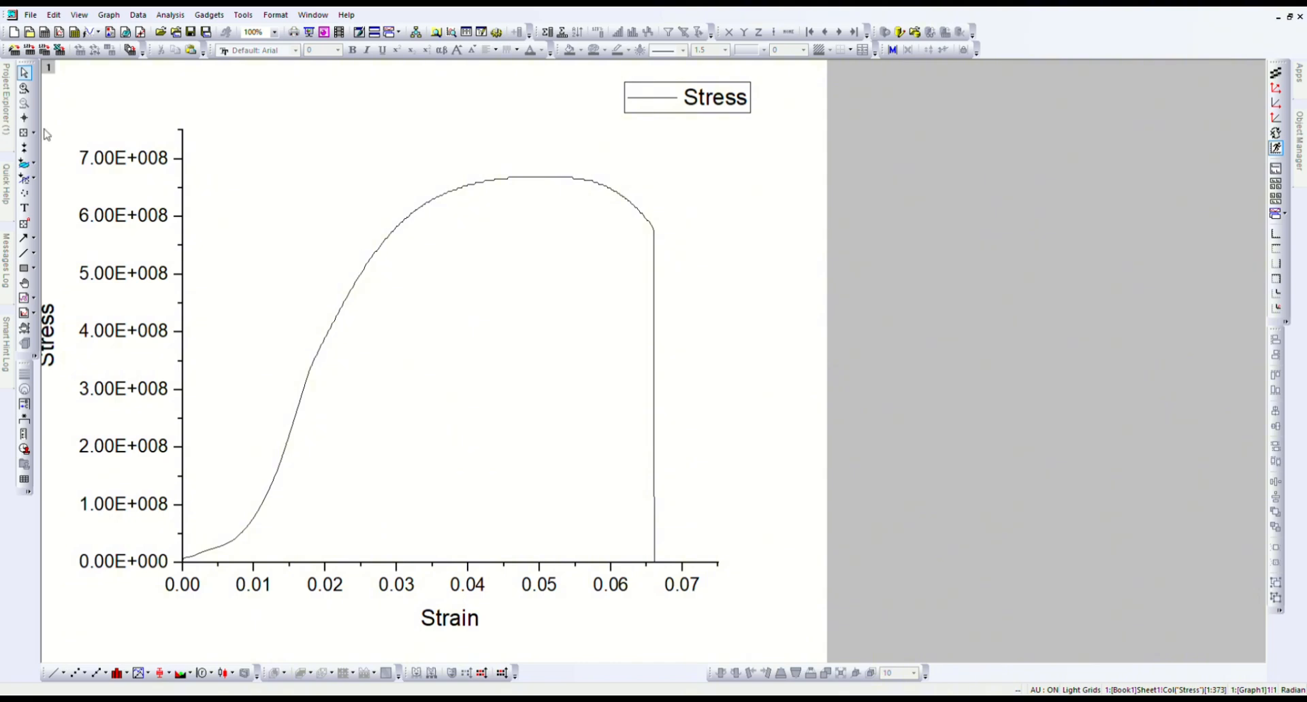
- Read the coordinates of the breaking point before the curve's vertical drop and label that point B
click(24, 119)
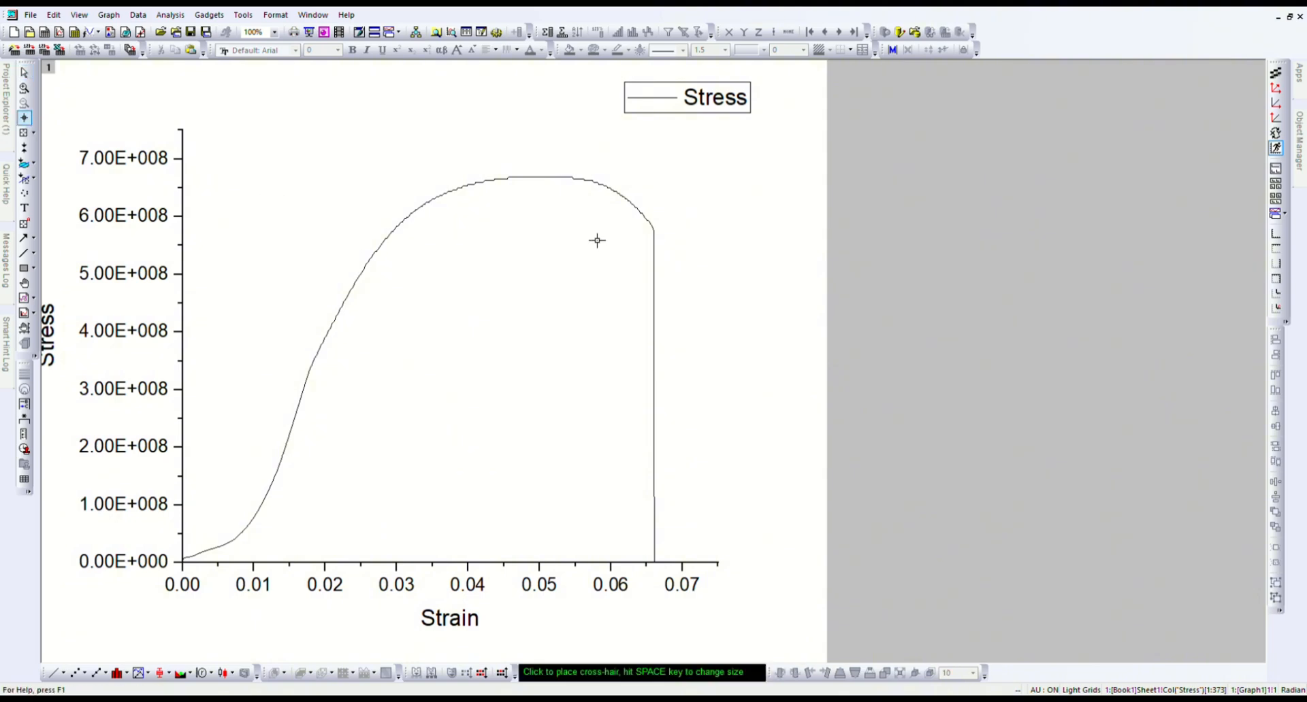
click(664, 241)
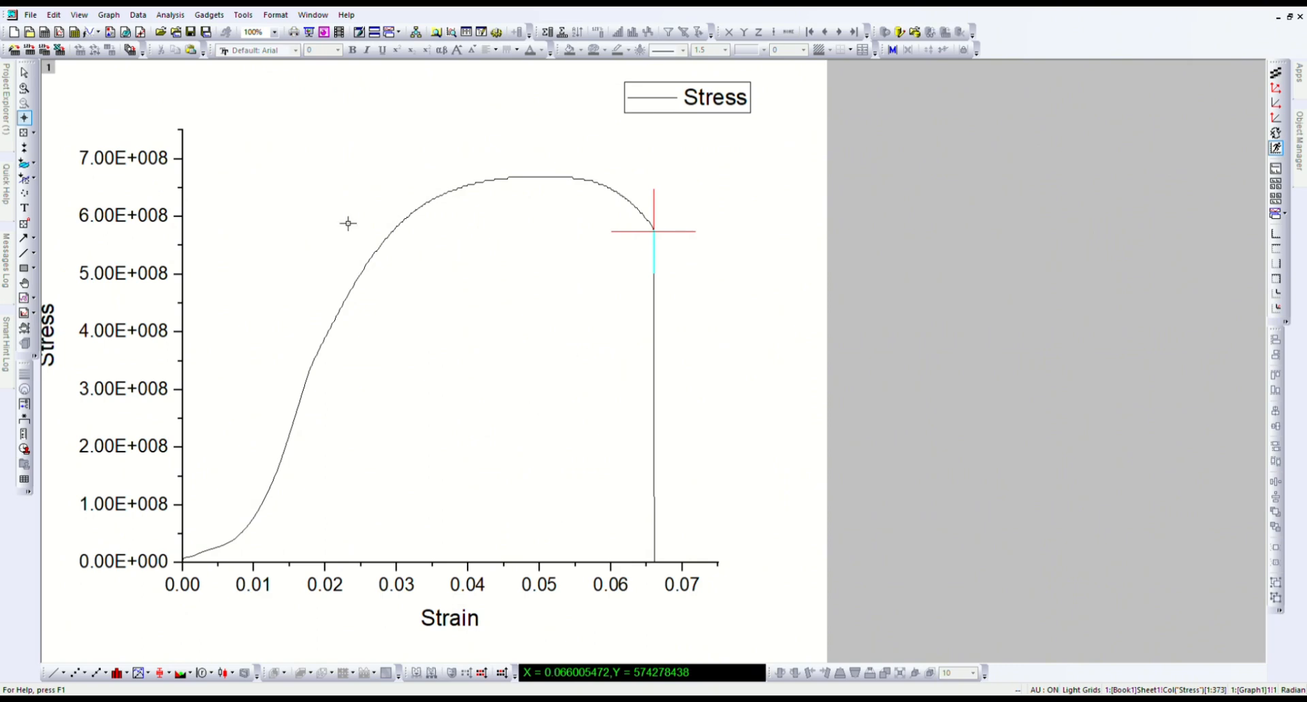
click(24, 208)
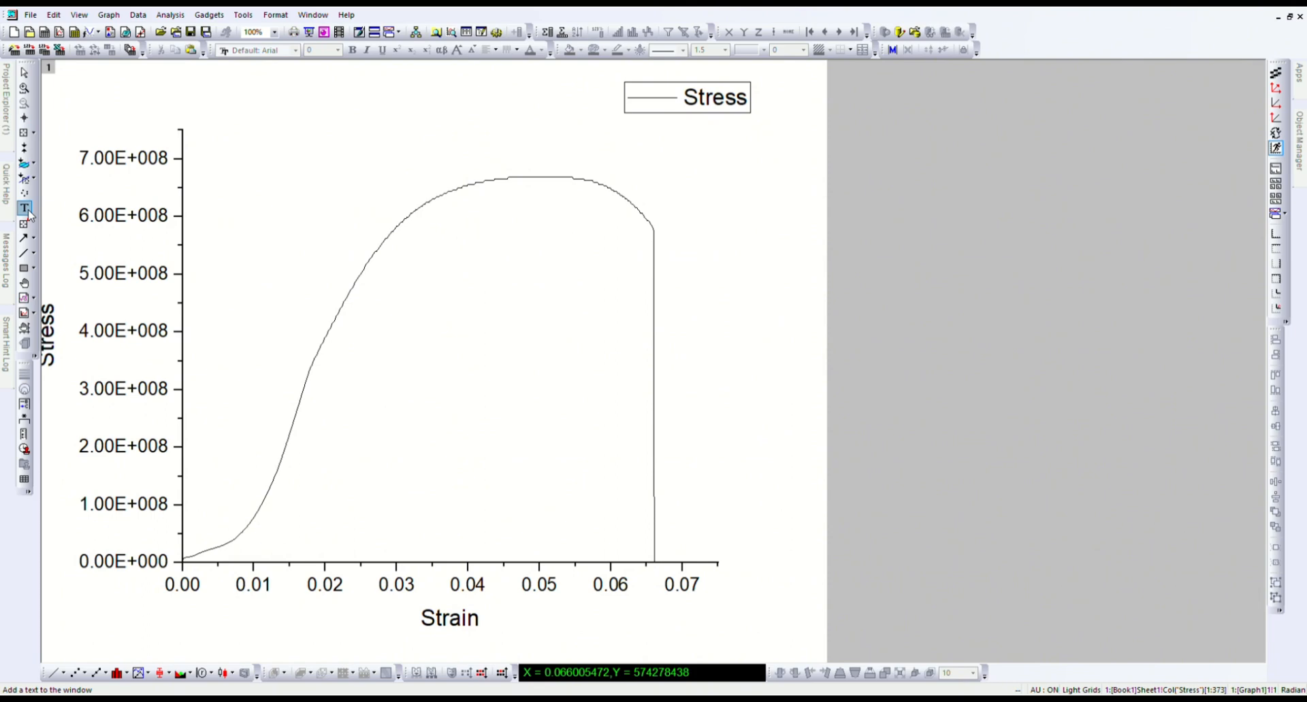
click(667, 235)
text(b)
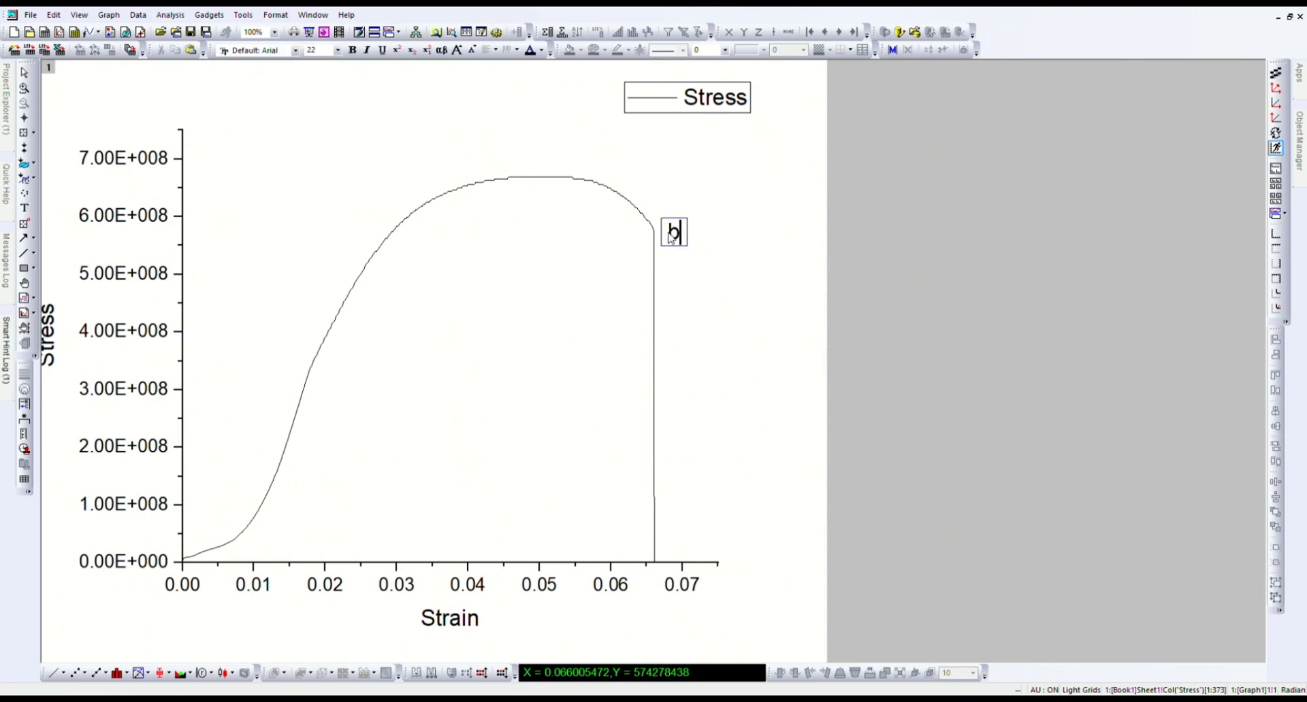
key(BackSpace)
text(B)
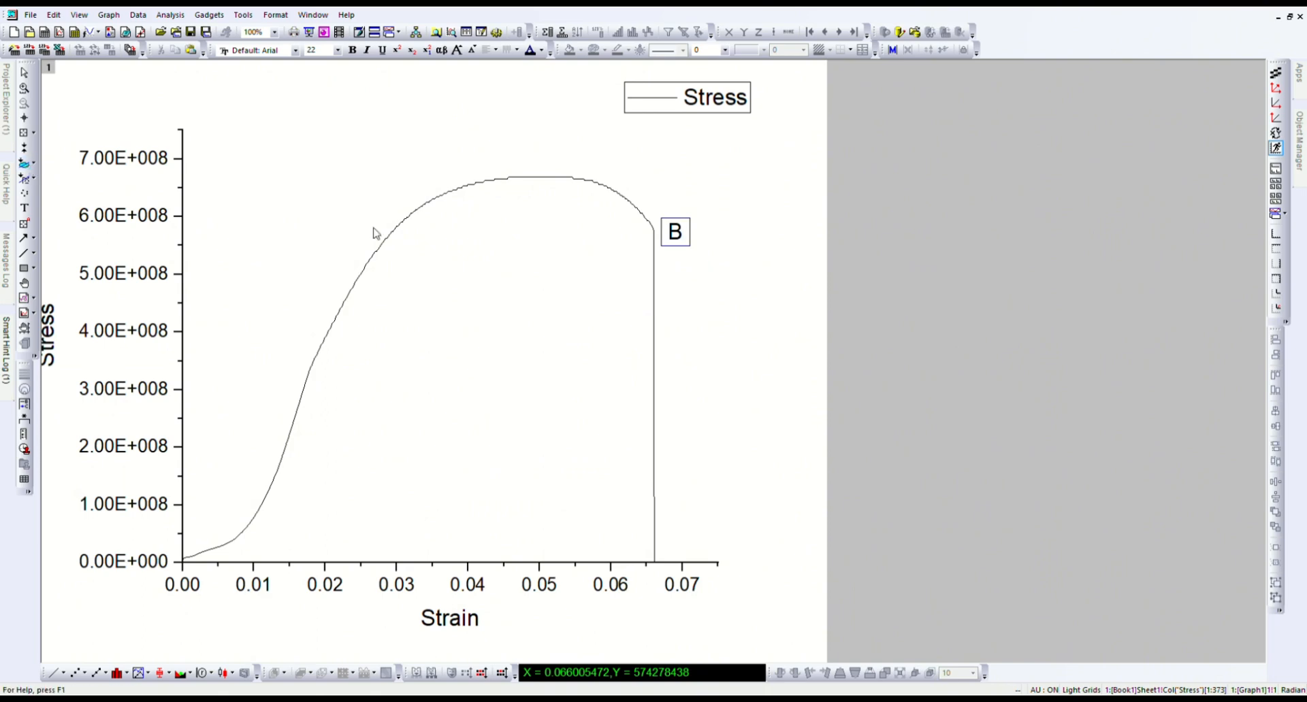
- Read the coordinates at the end of the maximum-stress plateau and add the text label M above it
click(25, 118)
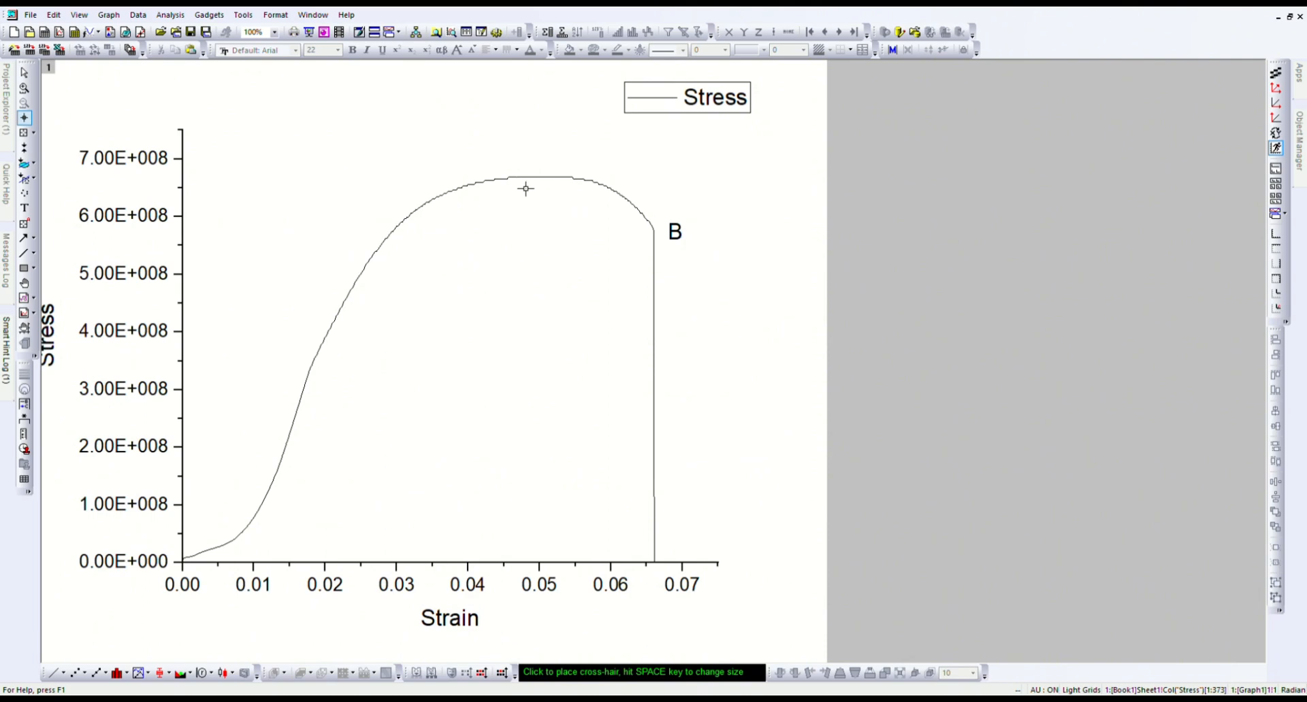
click(581, 185)
click(579, 186)
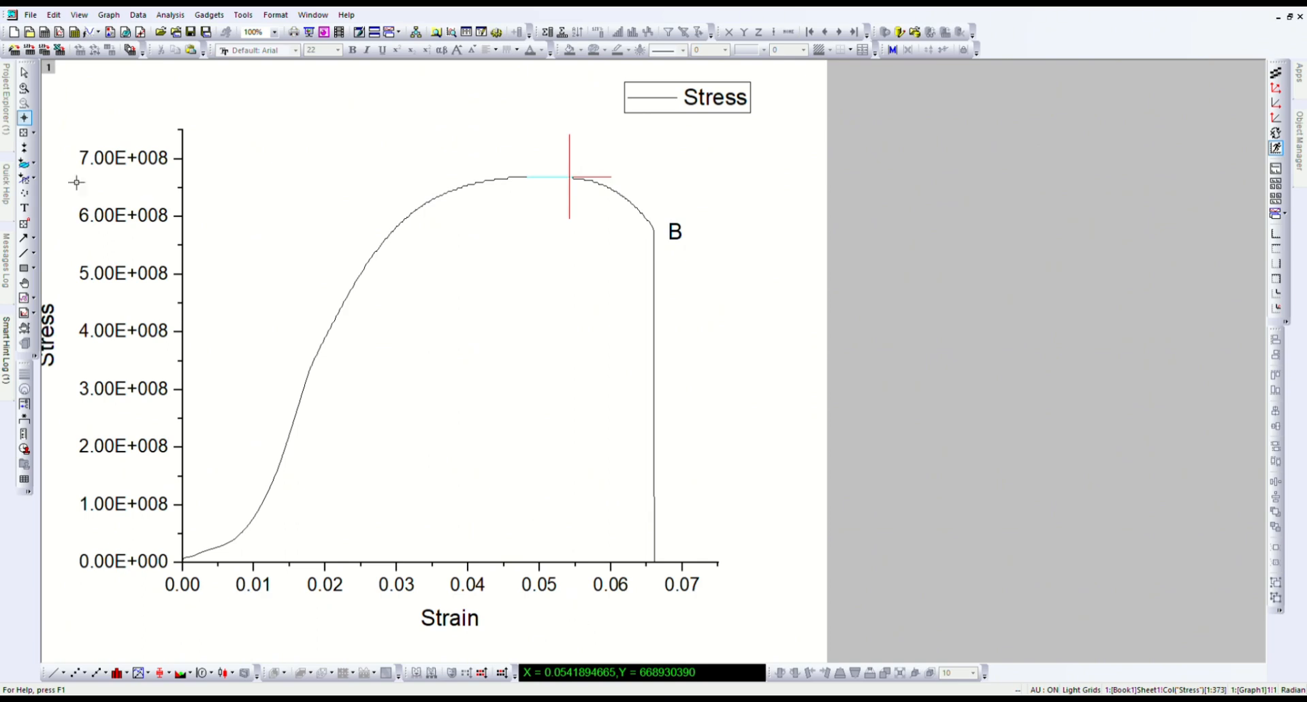
click(24, 208)
click(570, 155)
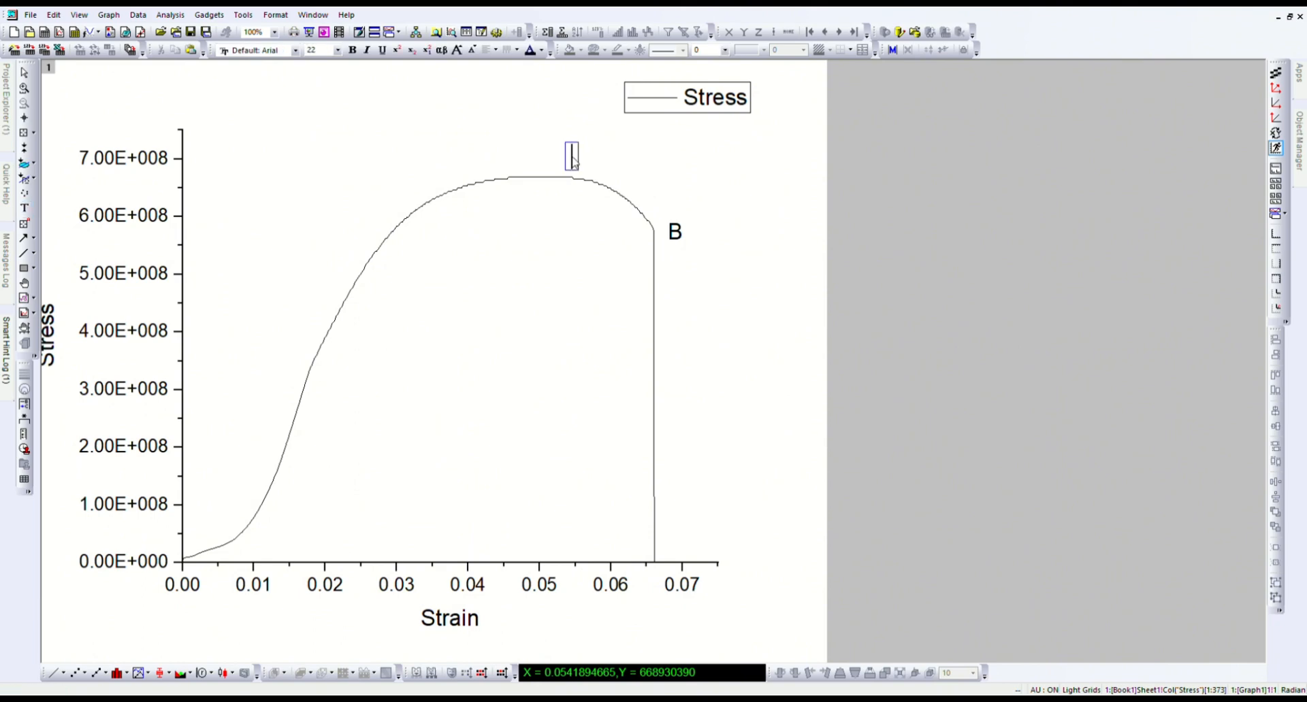
text(M)
click(624, 169)
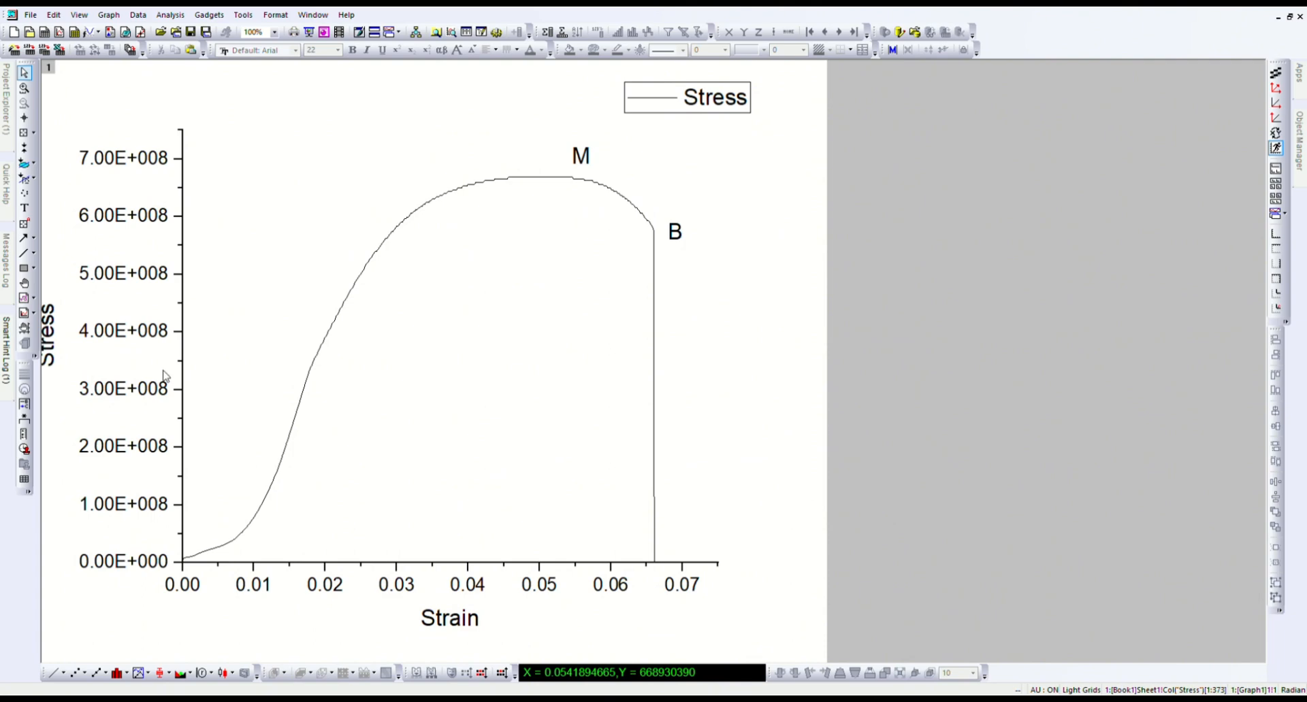
- Draw two vertical marker lines down to the strain axis, at strains of about 0.005 and 0.015
click(24, 254)
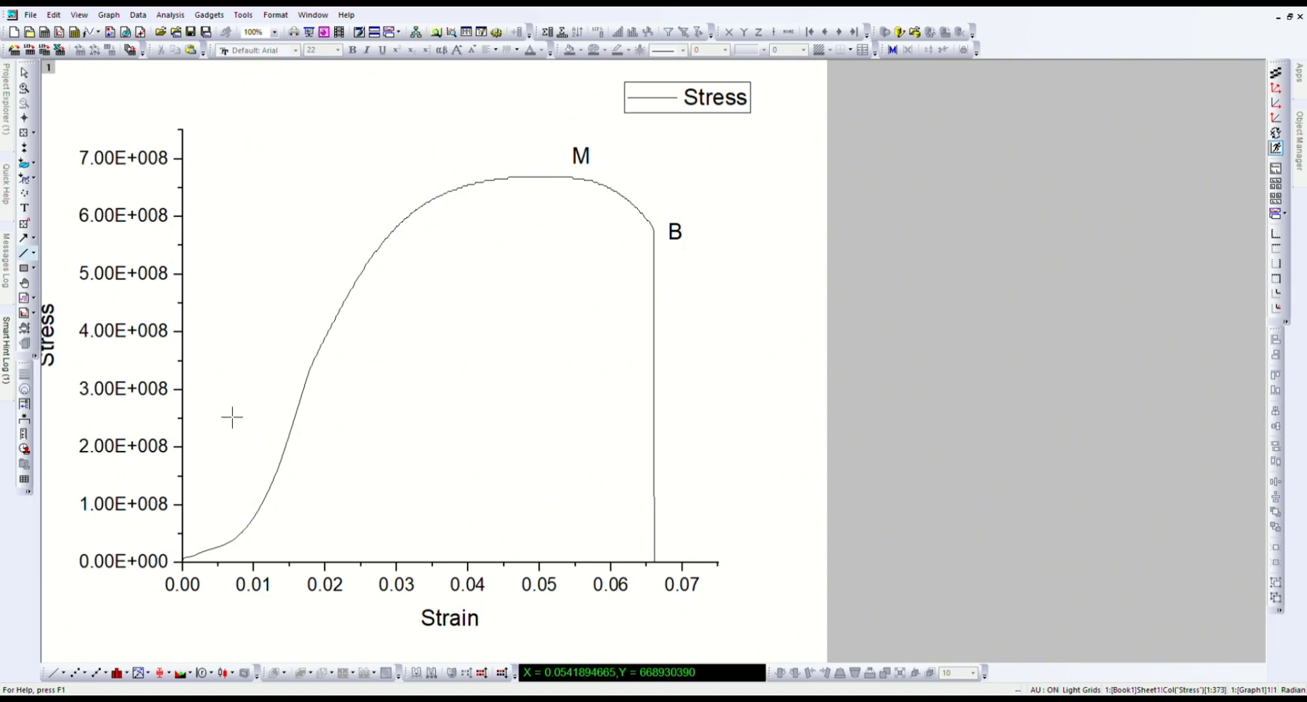
drag(231, 417, 233, 571)
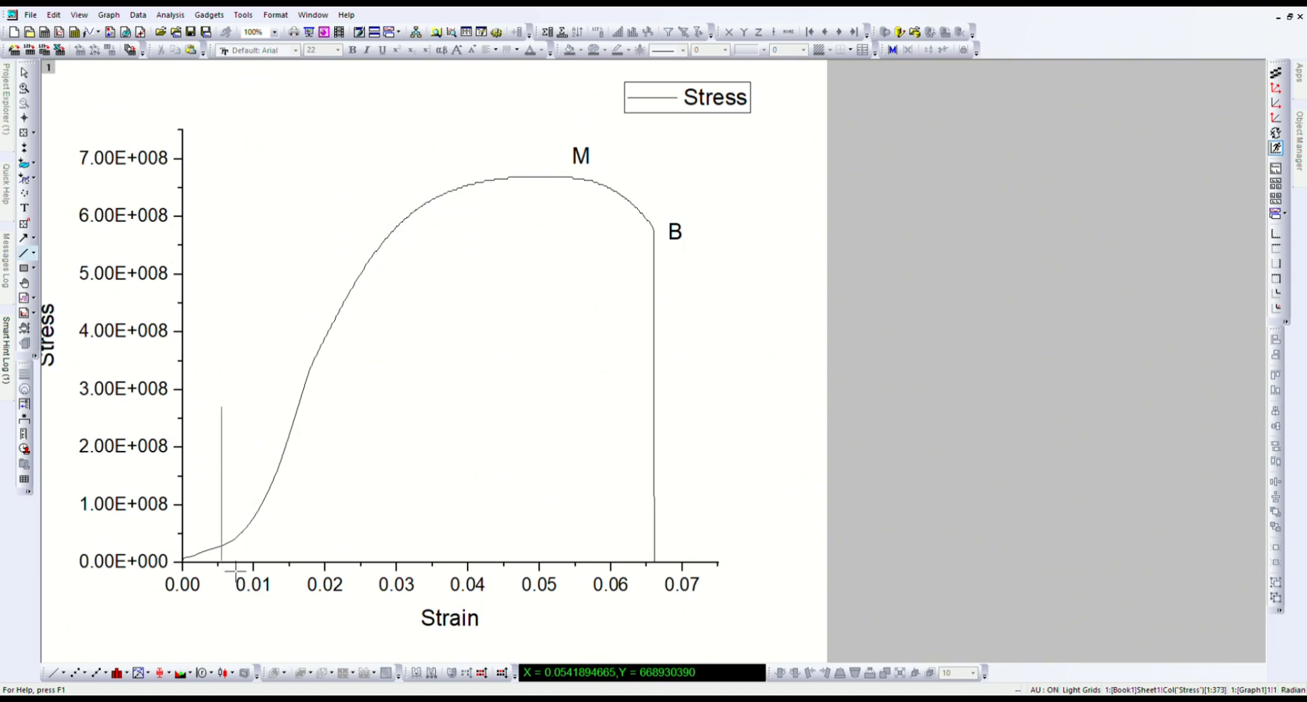
click(24, 253)
drag(296, 334, 322, 571)
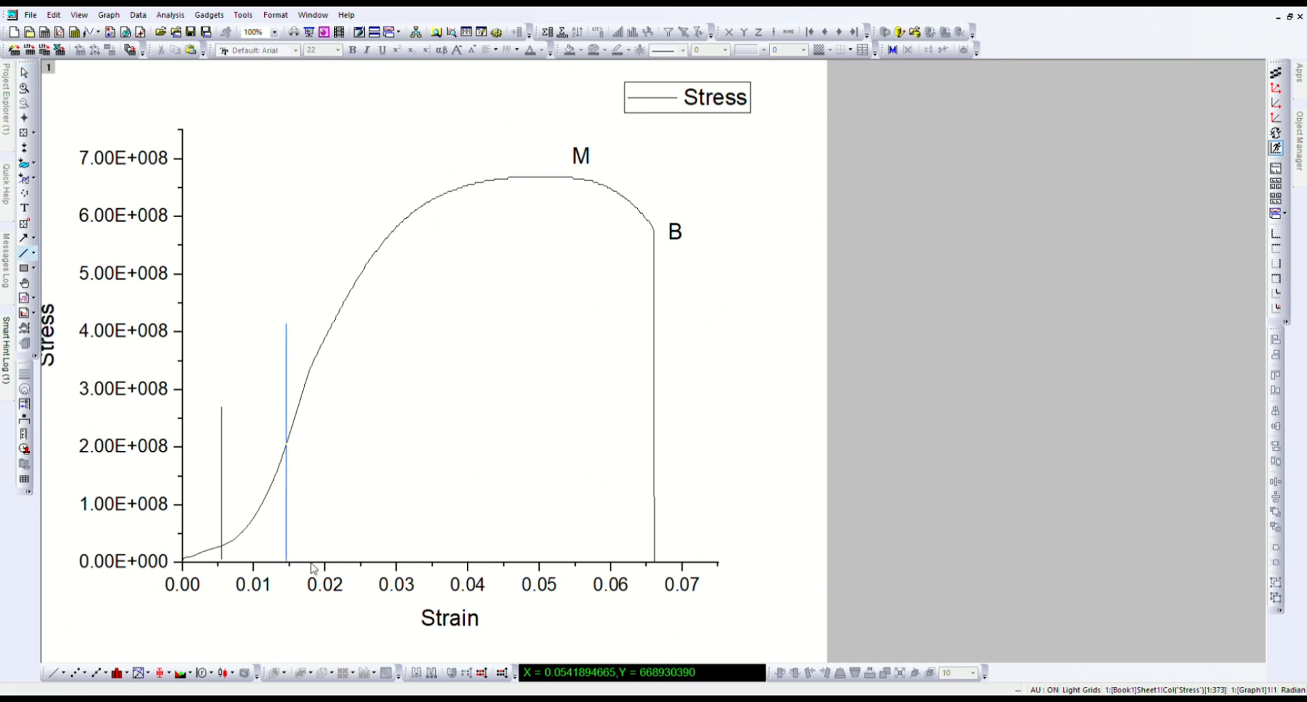
- Move the vertical lines to strains of about 0.018 and 0.007, bounding the steep, nearly straight part of the curve
click(286, 504)
drag(287, 504, 320, 504)
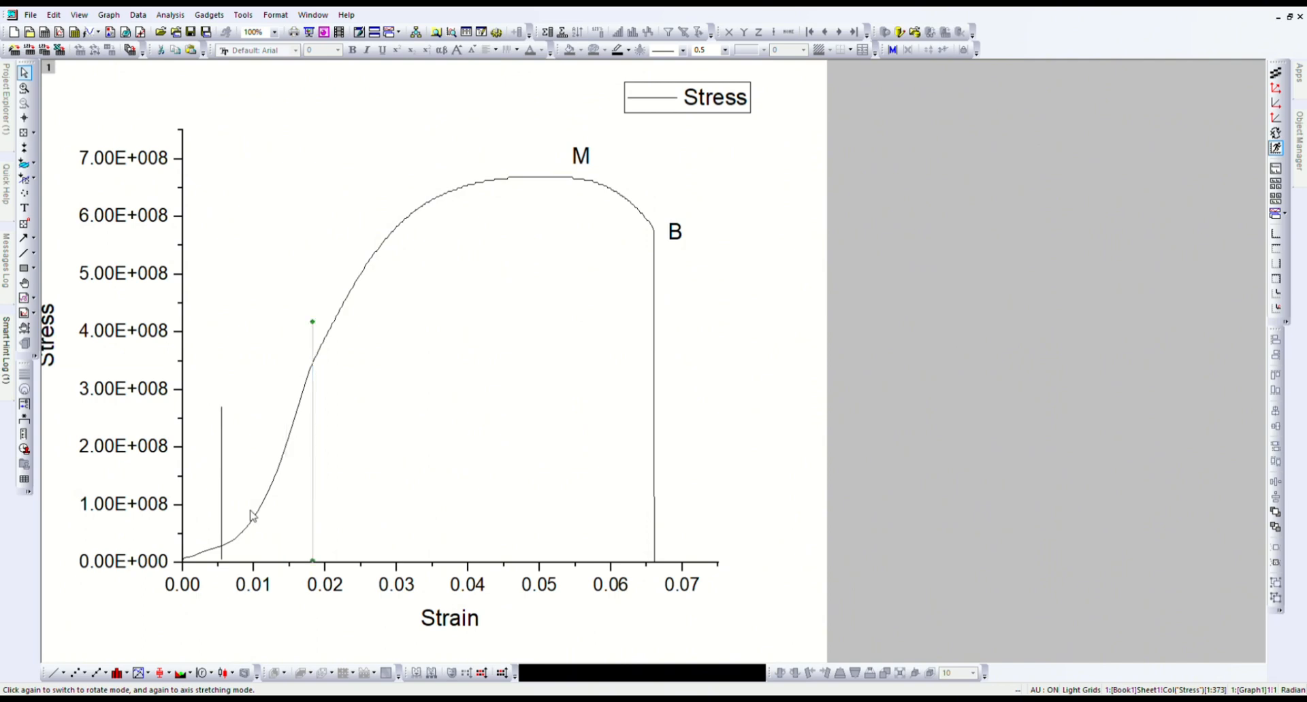
click(221, 511)
drag(221, 515, 234, 517)
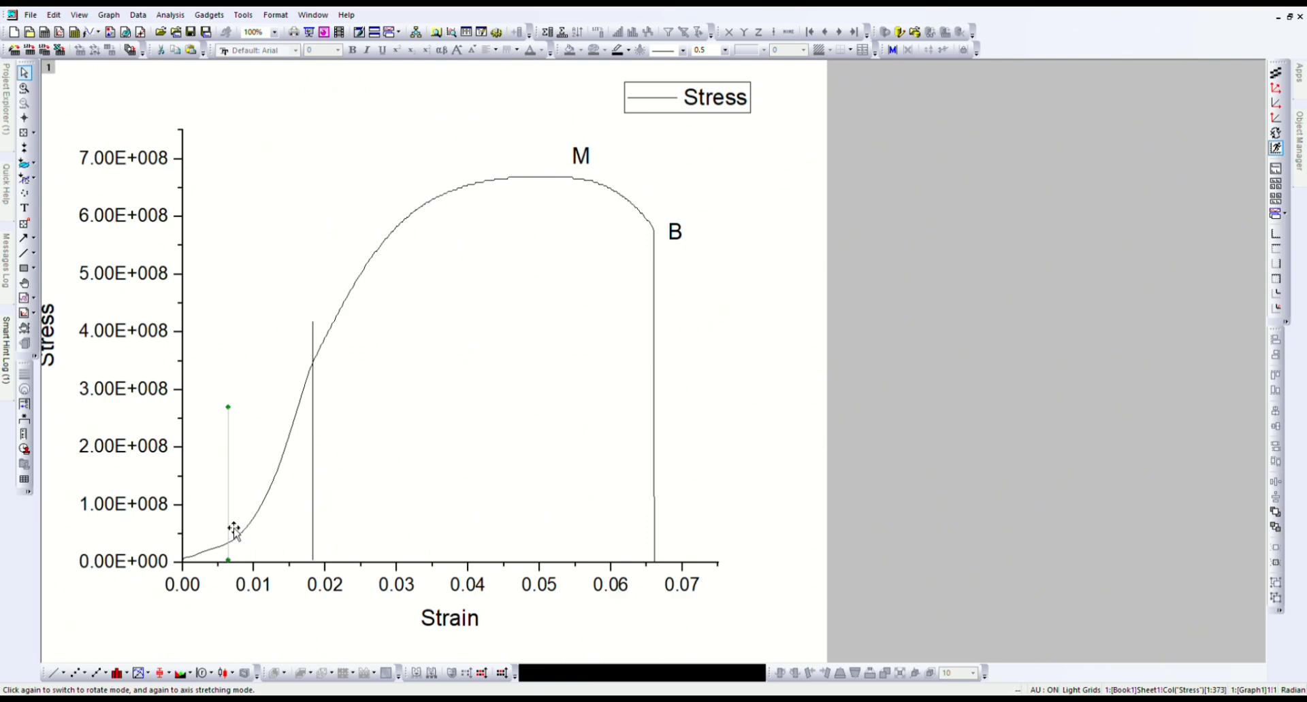
click(239, 528)
click(229, 520)
drag(230, 521, 243, 523)
click(257, 449)
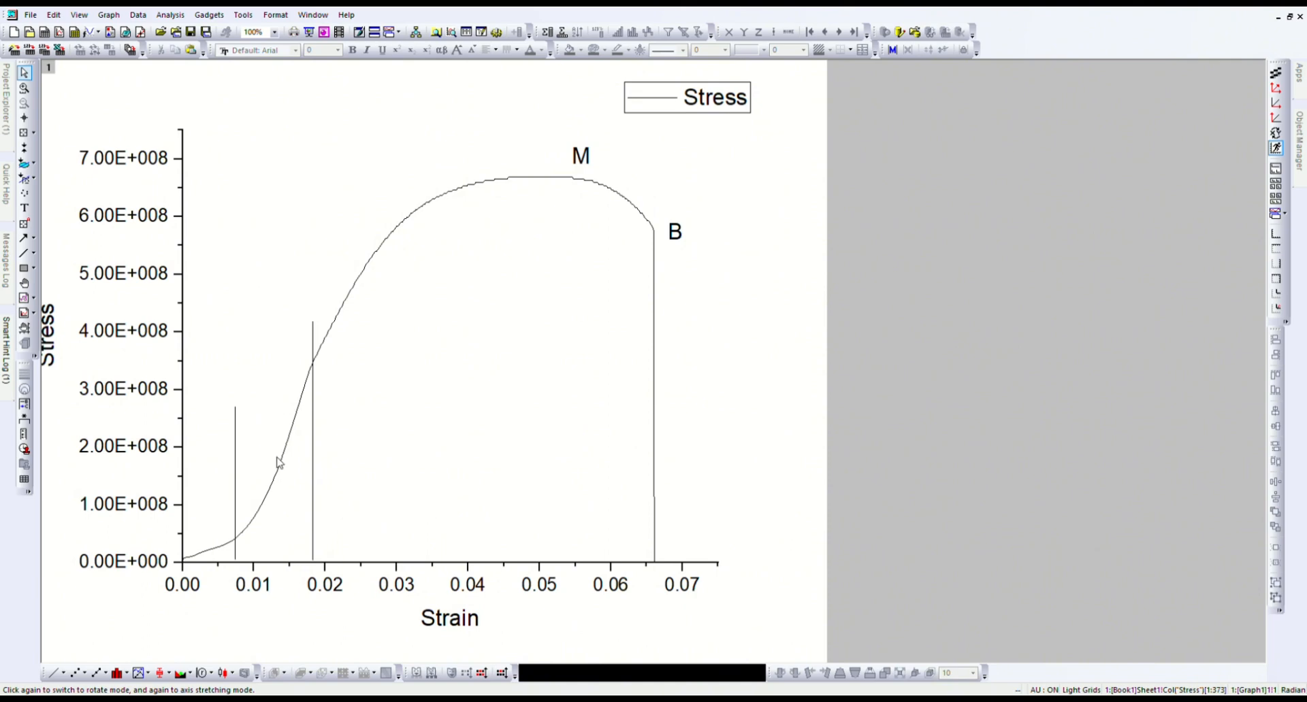
- Read the curve's coordinates at both marker lines and plot worksheet rows 43 to 105 as a line and symbol graph
click(26, 117)
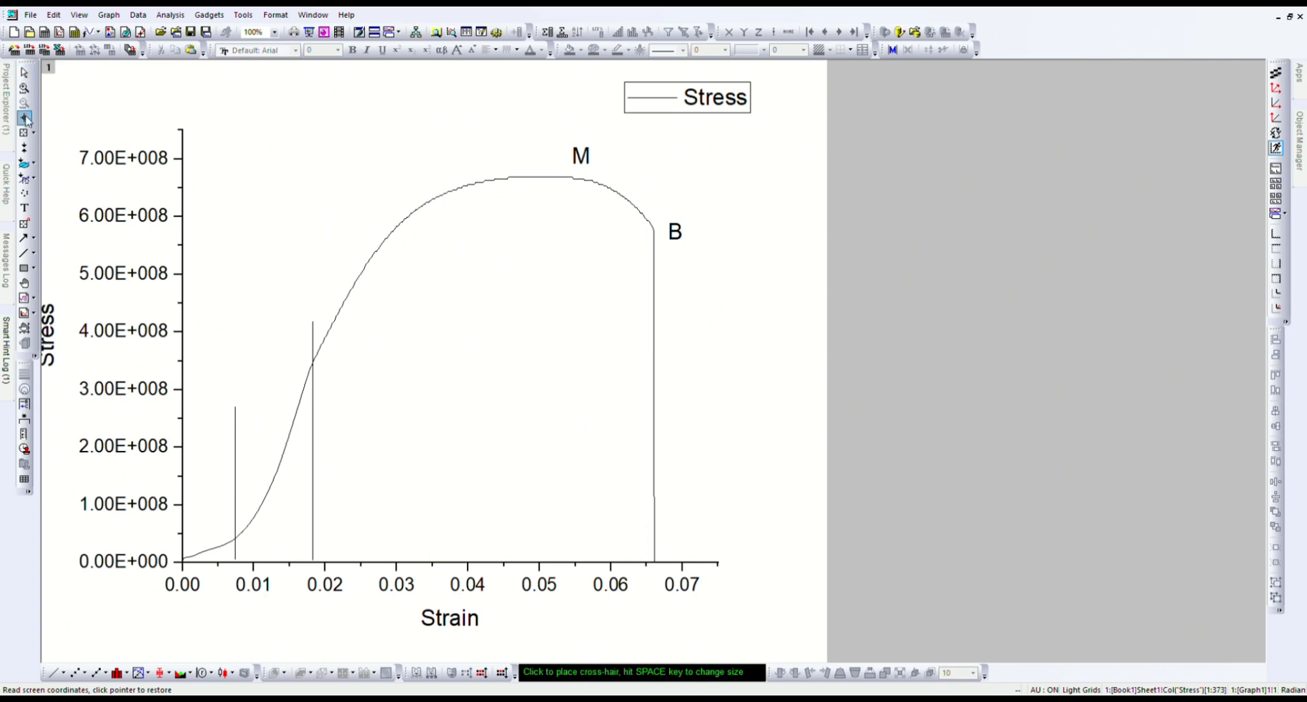
click(247, 545)
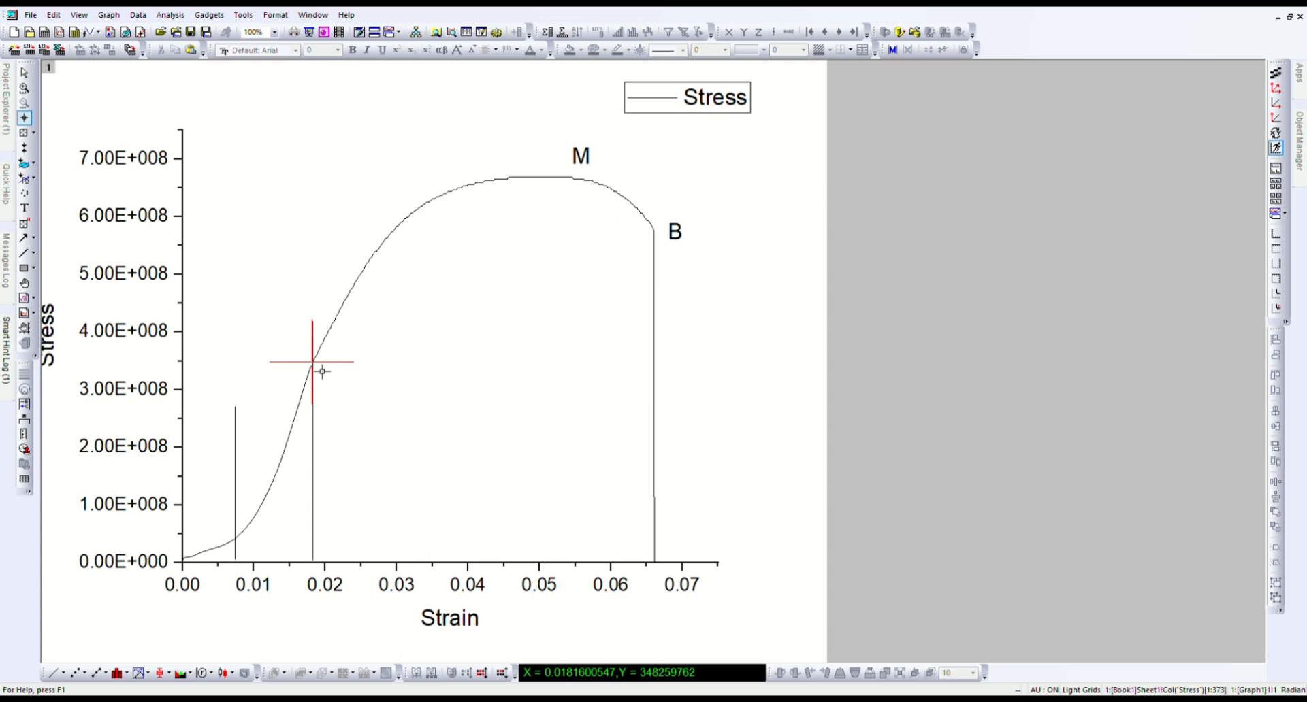
click(1278, 16)
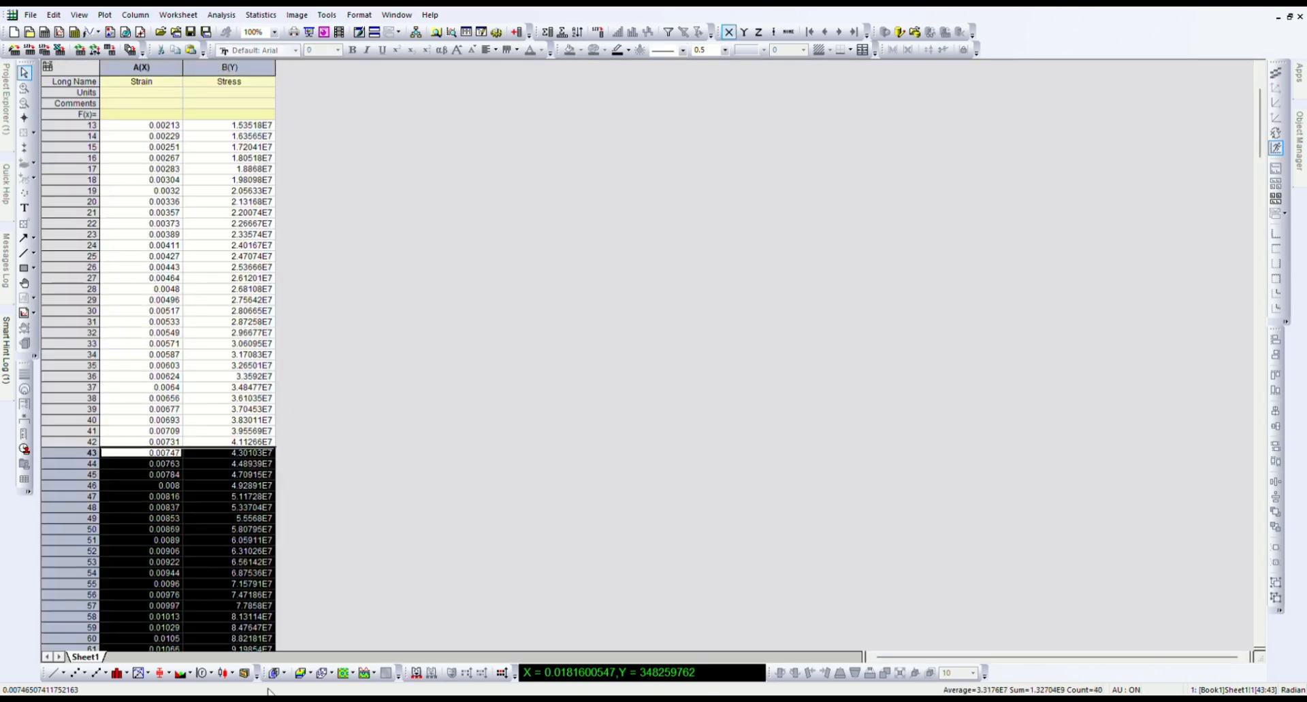
drag(268, 691, 240, 589)
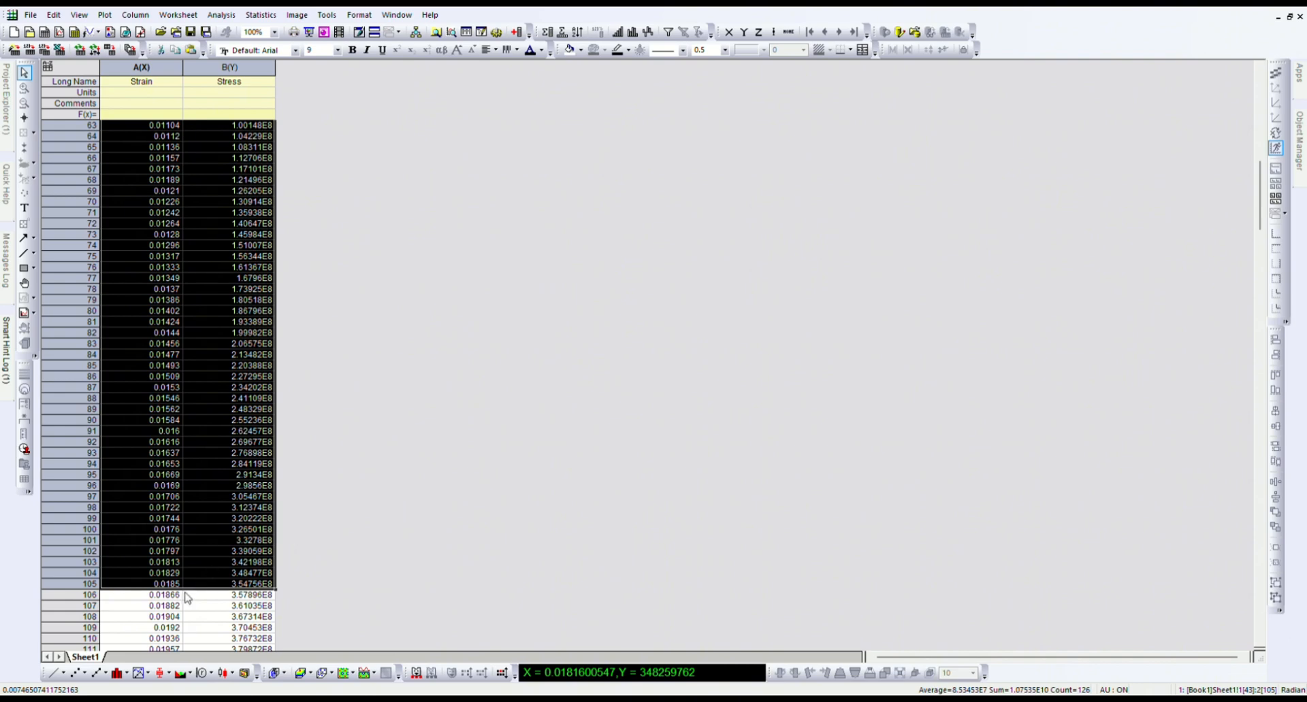
click(97, 676)
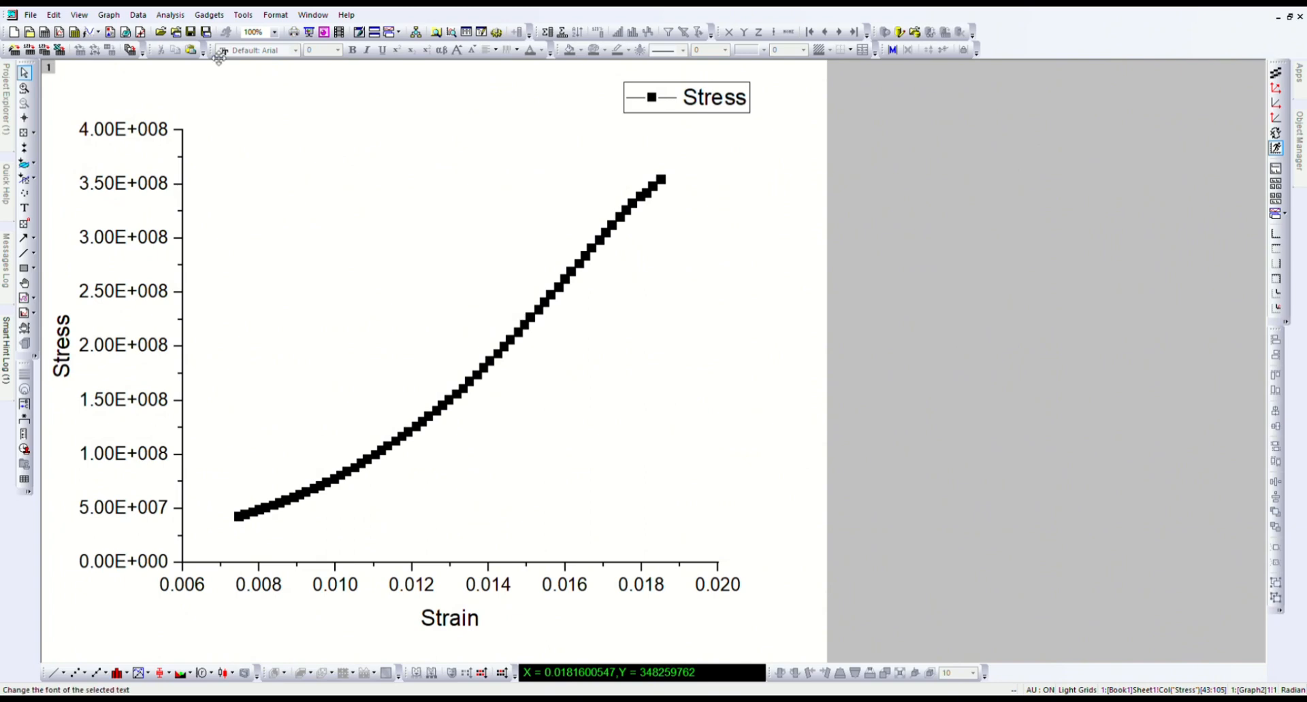
- Run a linear fit on the plotted stress data and bring the Graph2 window back to full size
click(179, 17)
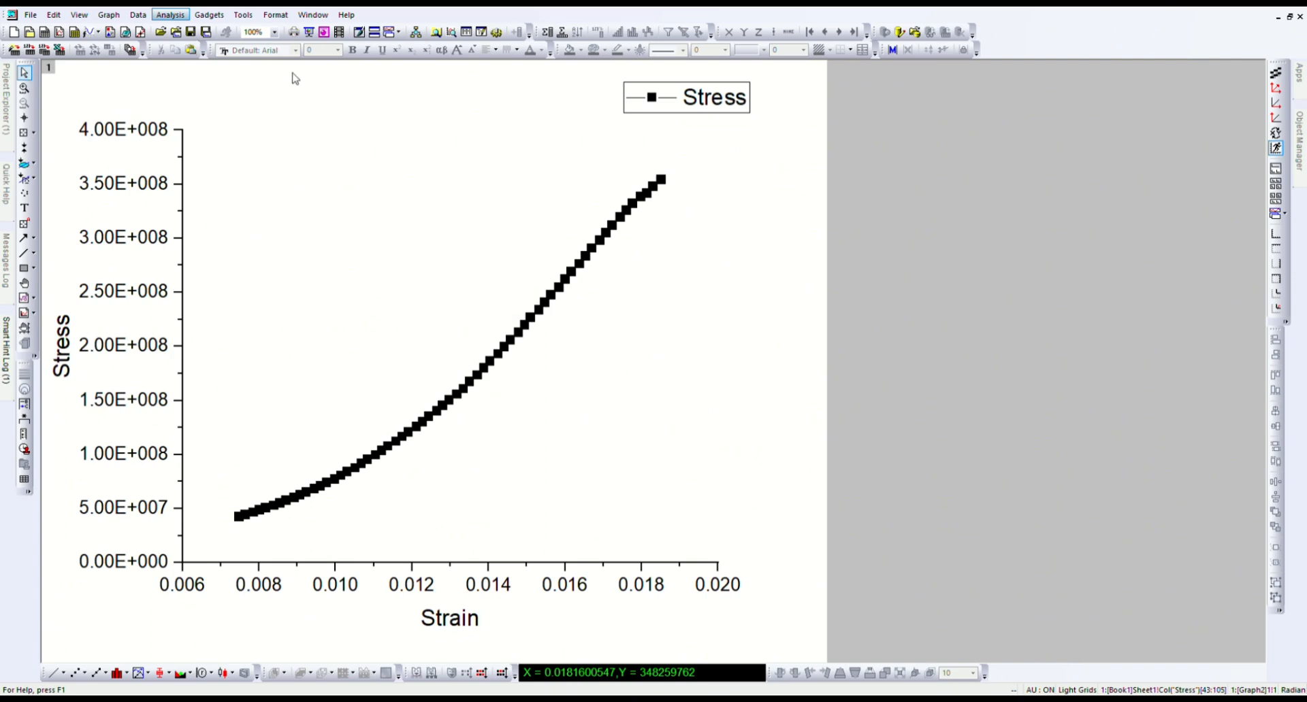
click(458, 100)
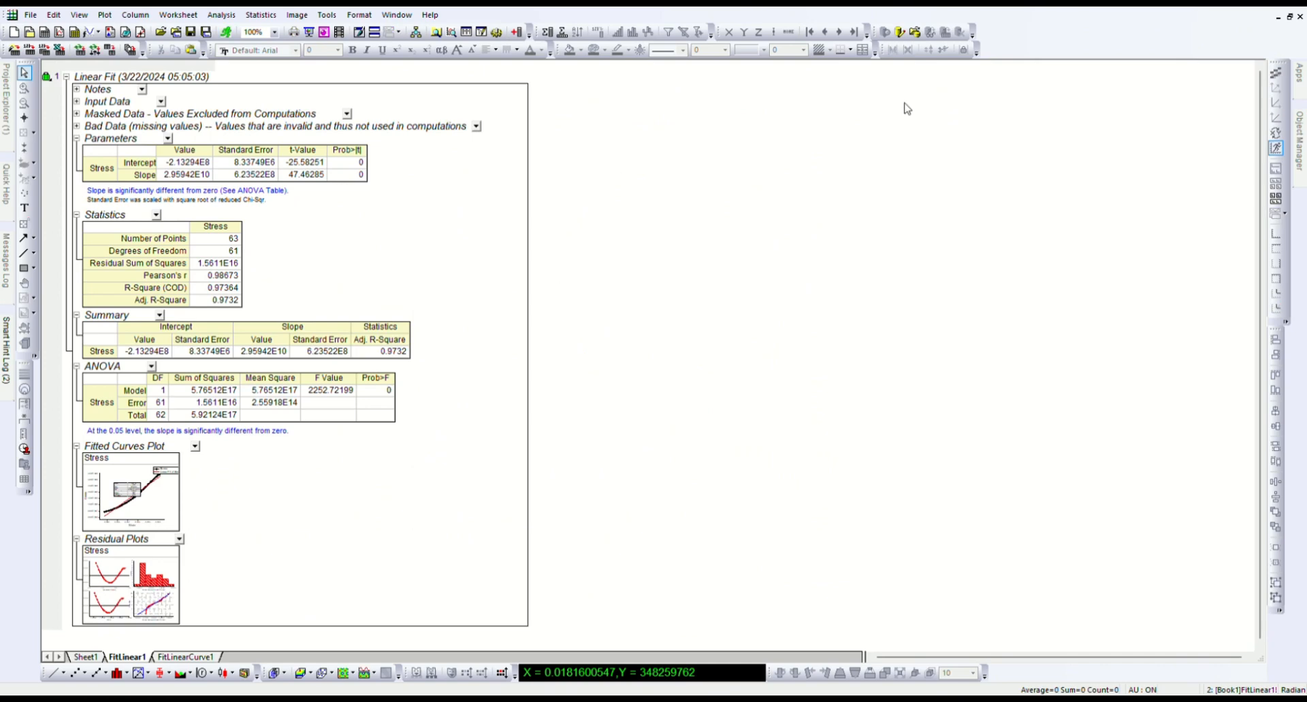
click(1278, 17)
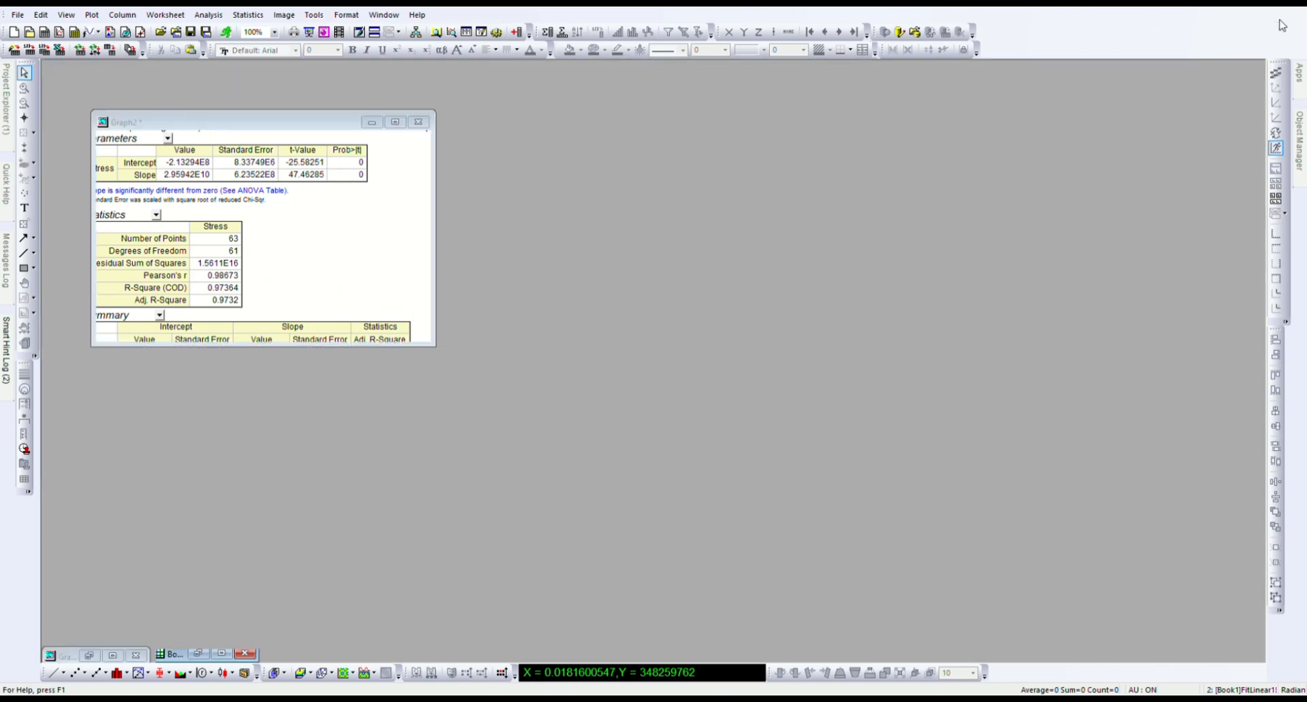
click(395, 123)
- Move the linear fit results table into the empty area above the start of the curve, clear of the plotted points
double_click(461, 304)
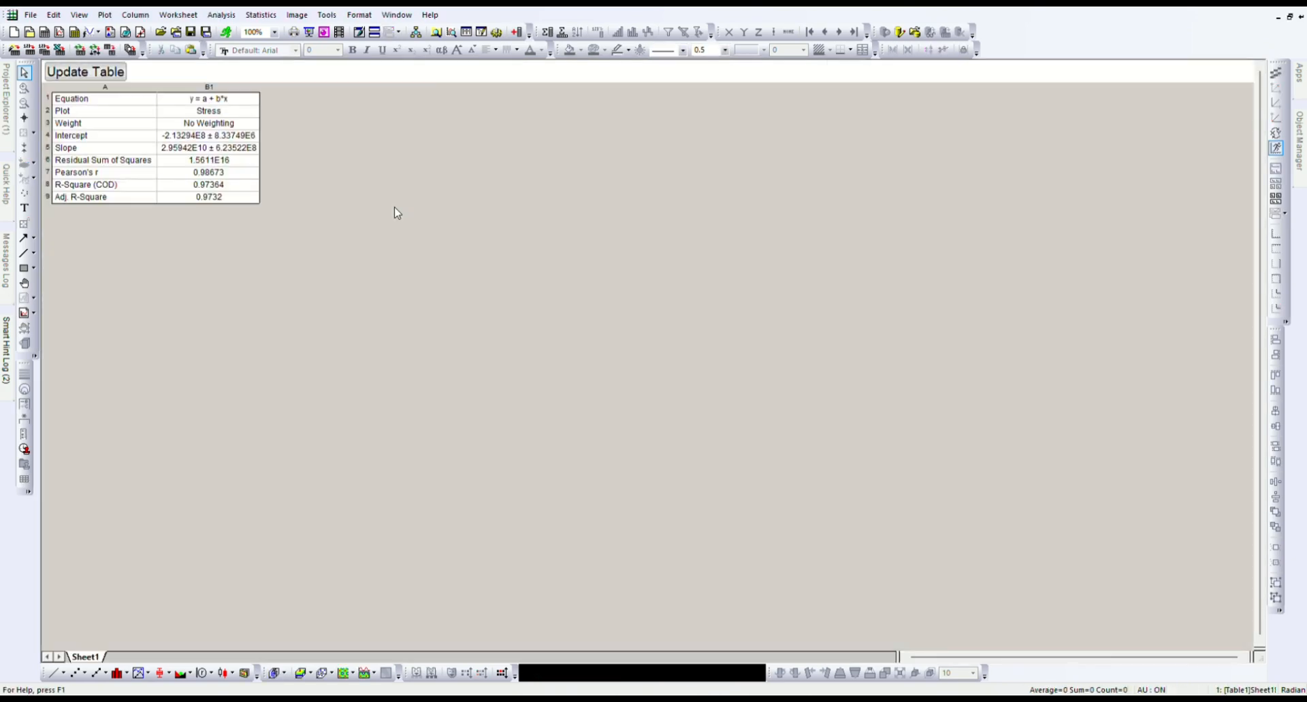
click(1290, 17)
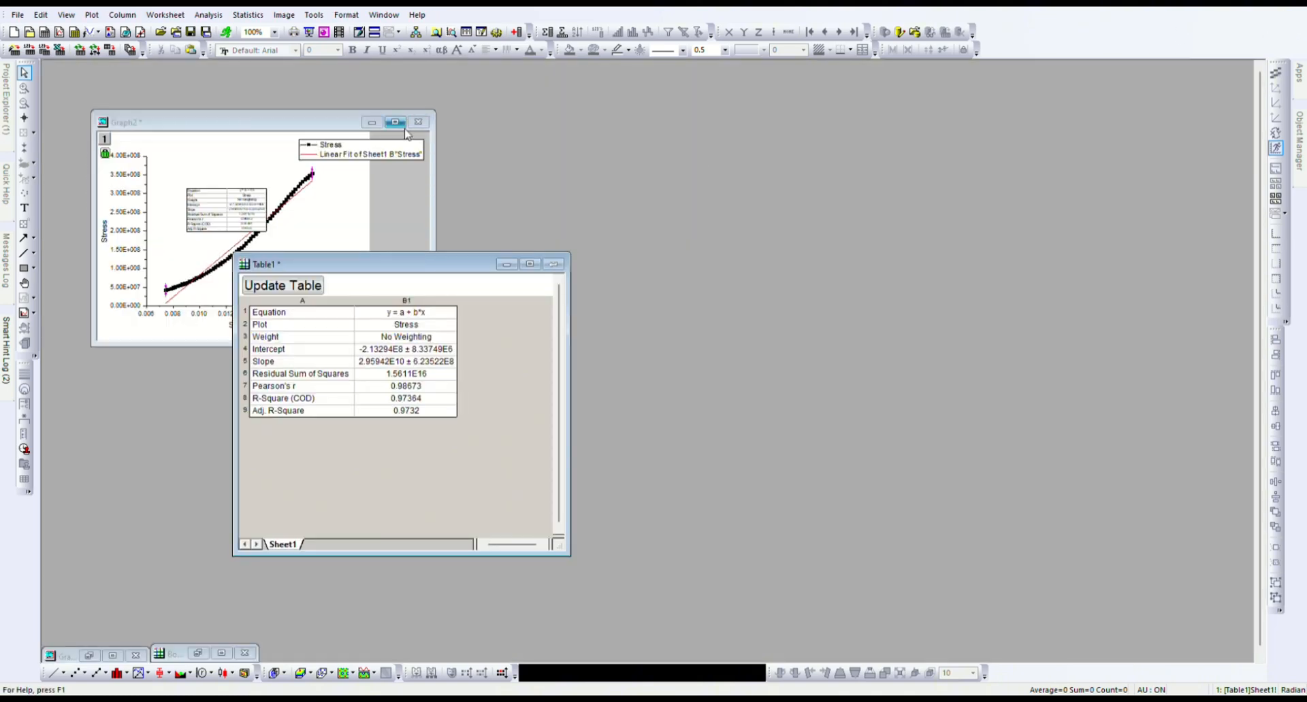
click(394, 122)
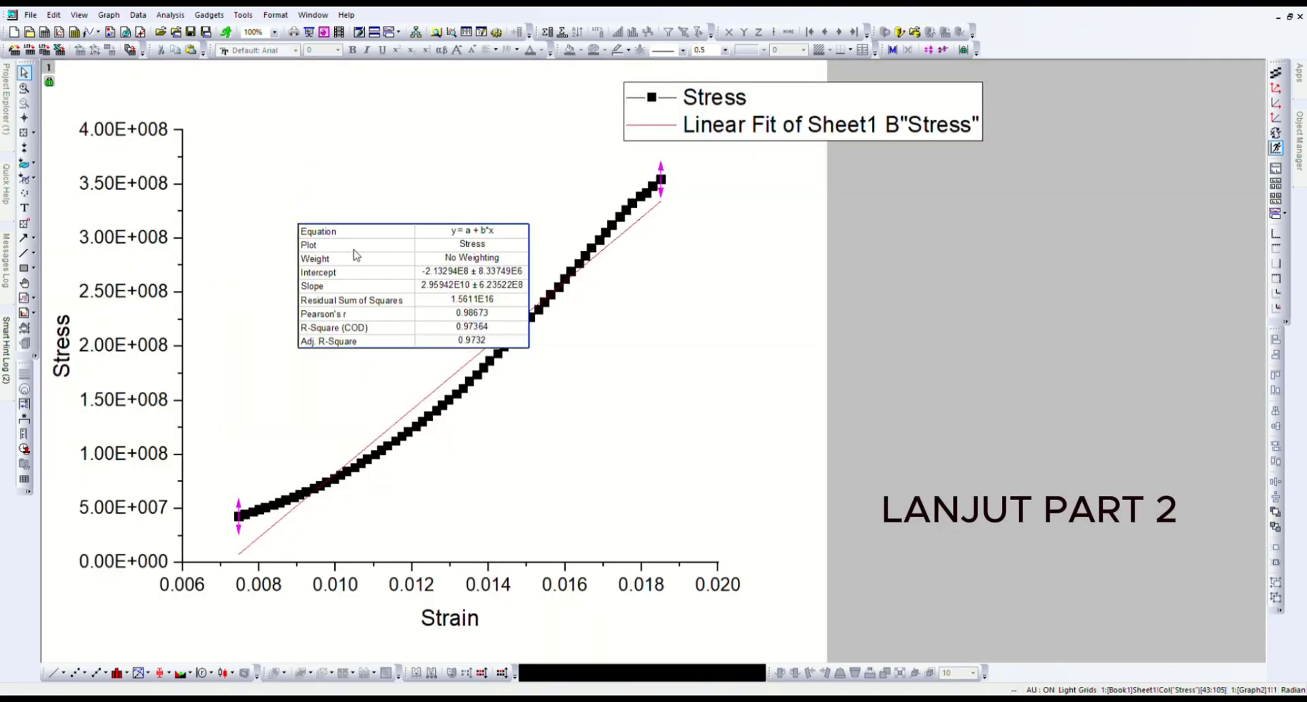
drag(353, 255, 279, 161)
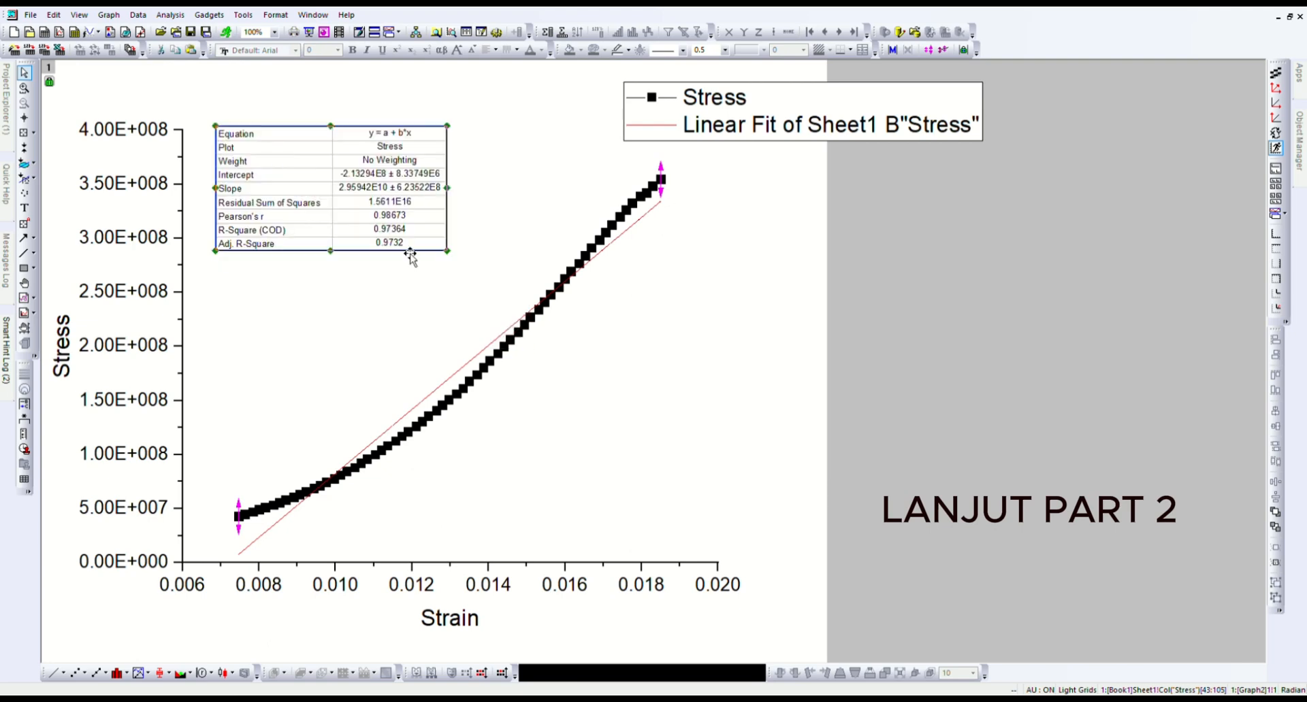